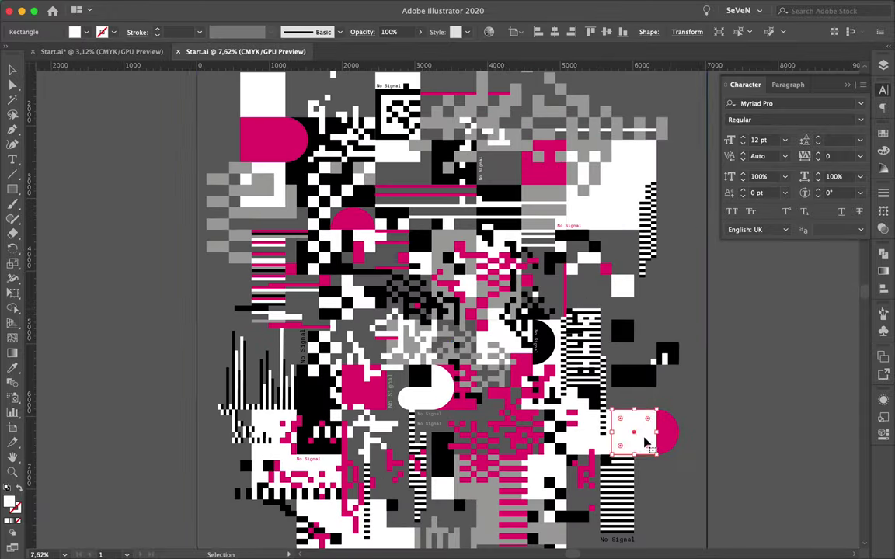
- Copy the stripes and half-disc pieces and paste them in place into Start.ai
{"action": "left_click_drag", "start_coordinate": [605, 356], "coordinate": [574, 417]}
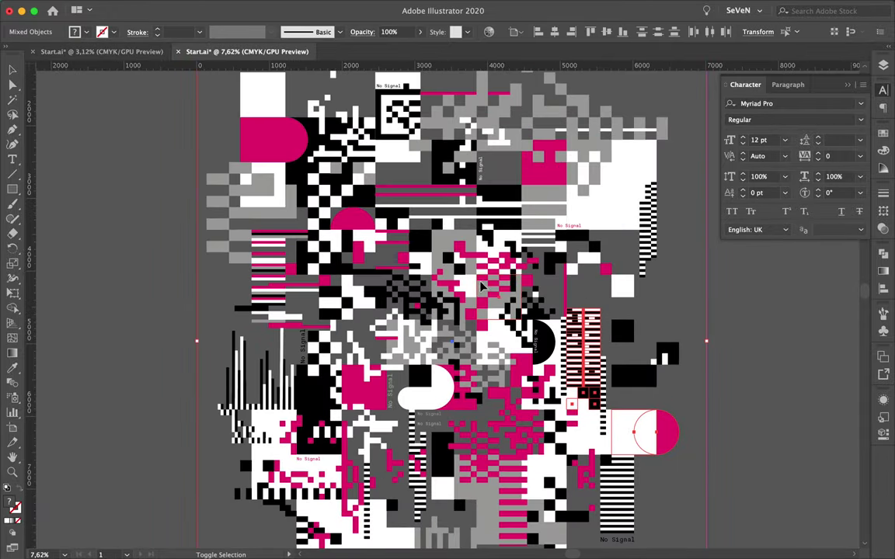
{"action": "left_click", "coordinate": [124, 51]}
{"action": "key", "text": "ctrl+f"}
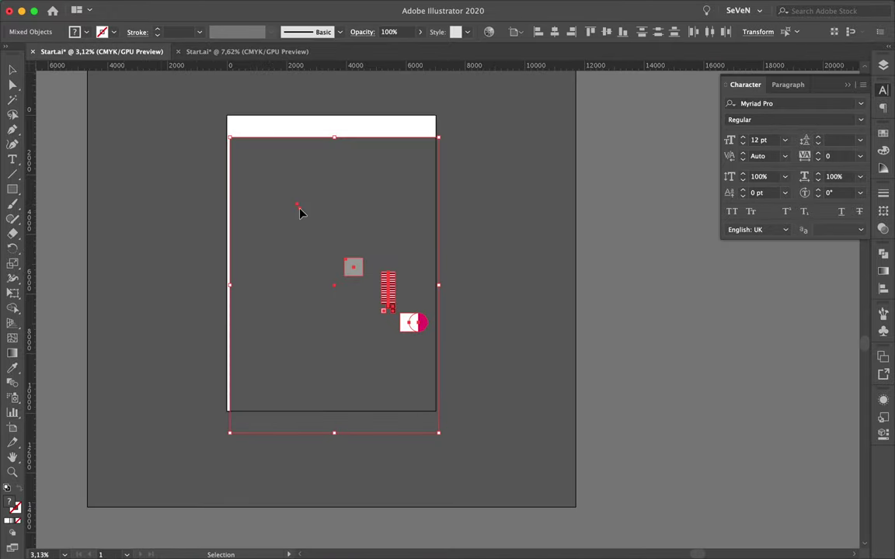
{"action": "scroll", "coordinate": [311, 233], "scroll_direction": "up", "scroll_amount": 3}
{"action": "left_click", "coordinate": [251, 255]}
- Duplicate the grey square beside the original and fill the copy black
{"action": "left_click", "coordinate": [436, 290]}
{"action": "scroll", "coordinate": [458, 325], "scroll_direction": "down", "scroll_amount": 1}
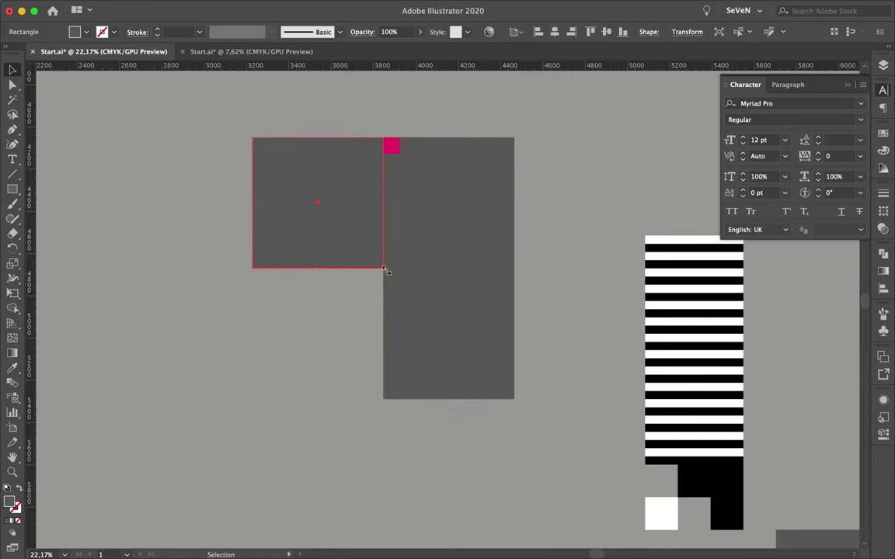
{"action": "left_click_drag", "start_coordinate": [436, 339], "coordinate": [273, 303]}
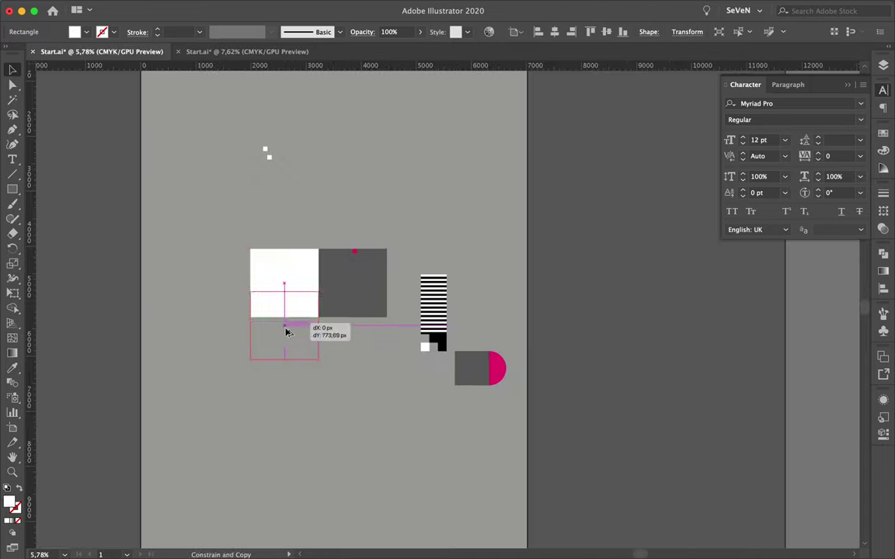
{"action": "key", "text": "i"}
{"action": "left_click", "coordinate": [465, 353]}
- Place another black square copy above the white one and select the Design layer artwork
{"action": "key", "text": "v"}
{"action": "key", "text": "ctrl+0"}
{"action": "left_click_drag", "start_coordinate": [259, 369], "coordinate": [259, 262]}
{"action": "left_click", "coordinate": [883, 64]}
{"action": "left_click", "coordinate": [860, 103]}
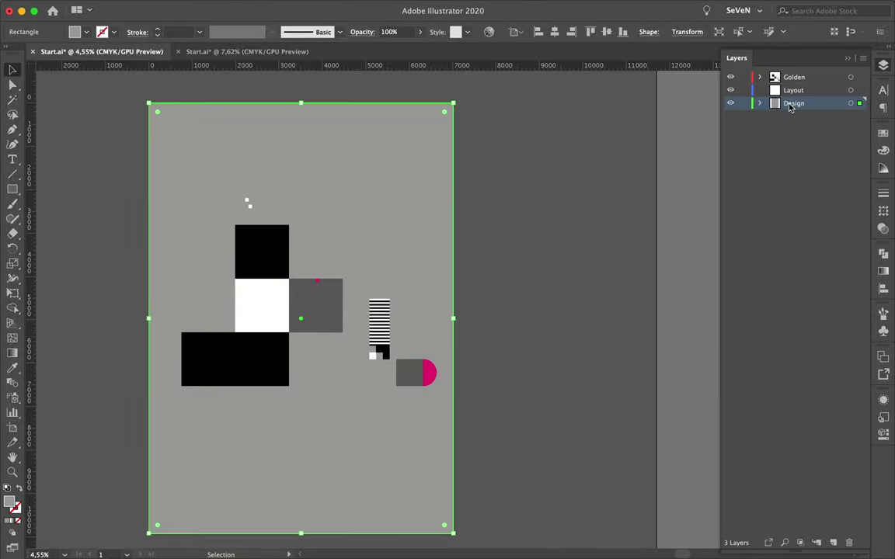
- Select the Background layer artwork and copy white squares into a staircase arrangement
{"action": "left_click", "coordinate": [859, 90]}
{"action": "left_click", "coordinate": [354, 251]}
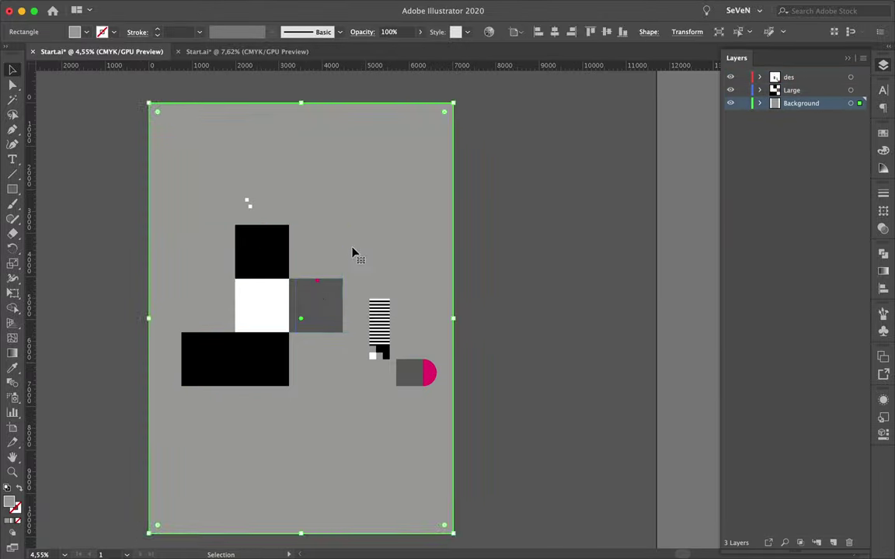
{"action": "mouse_move", "coordinate": [360, 249]}
{"action": "left_mouse_down"}
{"action": "mouse_move", "coordinate": [303, 204]}
{"action": "mouse_move", "coordinate": [357, 204]}
{"action": "left_mouse_up"}
{"action": "mouse_move", "coordinate": [261, 305]}
{"action": "left_mouse_down"}
{"action": "mouse_move", "coordinate": [360, 412]}
{"action": "mouse_move", "coordinate": [367, 465]}
{"action": "mouse_move", "coordinate": [420, 413]}
{"action": "mouse_move", "coordinate": [260, 463]}
{"action": "left_mouse_up"}
{"action": "left_click_drag", "start_coordinate": [225, 227], "coordinate": [225, 223]}
{"action": "scroll", "coordinate": [230, 223], "scroll_direction": "up", "scroll_amount": 3}
{"action": "scroll", "coordinate": [230, 223], "scroll_direction": "down", "scroll_amount": 3}
{"action": "scroll", "coordinate": [424, 179], "scroll_direction": "up", "scroll_amount": 3}
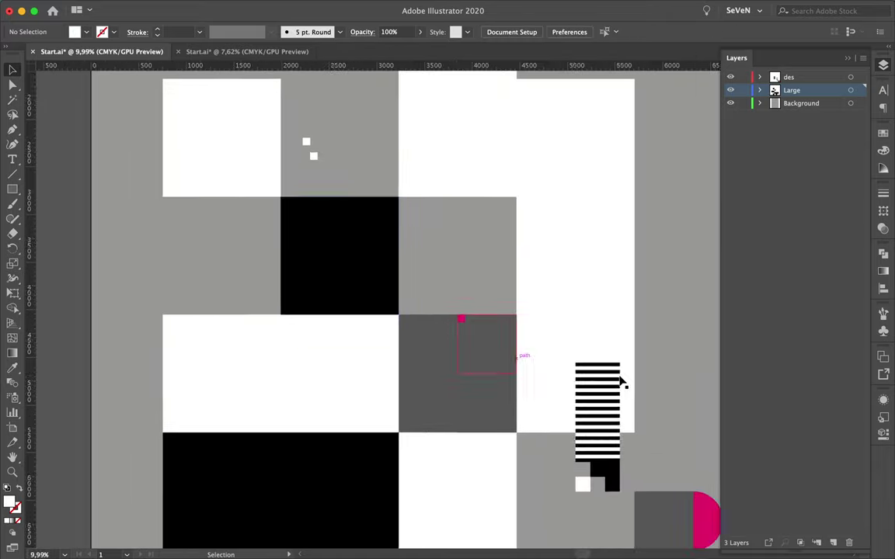
- Add dark grey square copies in a checker pattern, repeating one cell up-left
{"action": "left_click_drag", "start_coordinate": [230, 223], "coordinate": [396, 428]}
{"action": "scroll", "coordinate": [396, 429], "scroll_direction": "down", "scroll_amount": 2}
{"action": "scroll", "coordinate": [396, 429], "scroll_direction": "left", "scroll_amount": 2}
{"action": "mouse_move", "coordinate": [479, 310]}
{"action": "left_mouse_down"}
{"action": "mouse_move", "coordinate": [543, 240]}
{"action": "mouse_move", "coordinate": [483, 209]}
{"action": "left_mouse_up"}
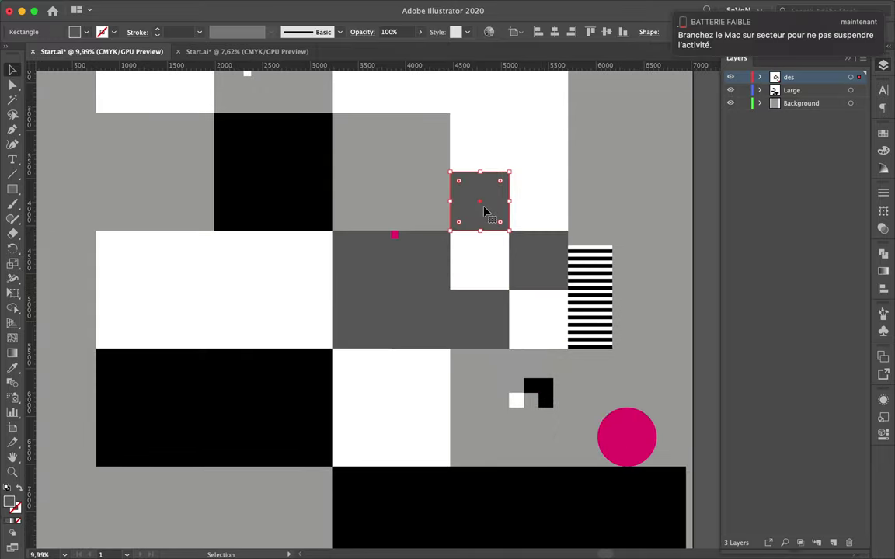
{"action": "scroll", "coordinate": [605, 225], "scroll_direction": "down", "scroll_amount": 2}
{"action": "key", "text": "super+d"}
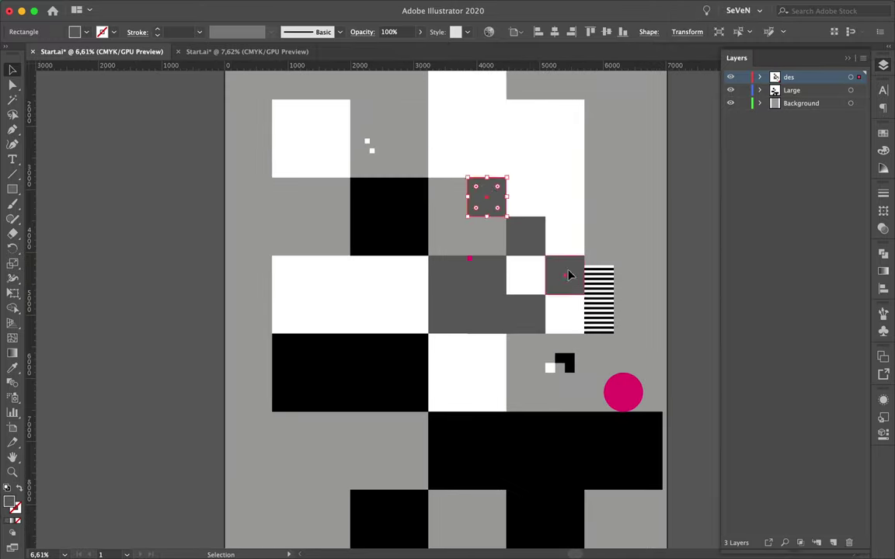
- Extend the checkerboard with a row of black squares and more grey copies
{"action": "left_click_drag", "start_coordinate": [469, 240], "coordinate": [409, 275]}
{"action": "key", "text": "super+d"}
{"action": "key", "text": "super+d"}
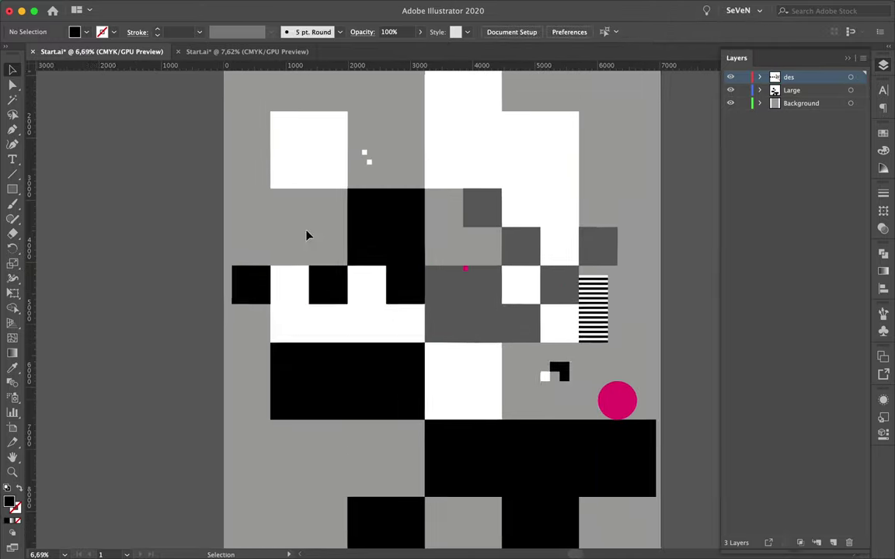
{"action": "scroll", "coordinate": [307, 233], "scroll_direction": "down", "scroll_amount": 2}
{"action": "left_click_drag", "start_coordinate": [307, 234], "coordinate": [481, 413]}
{"action": "left_click_drag", "start_coordinate": [481, 377], "coordinate": [482, 408]}
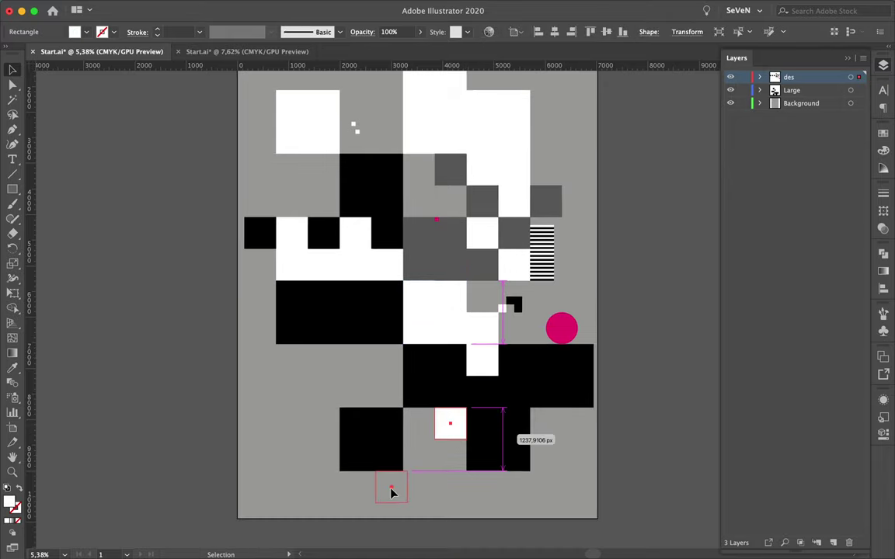
{"action": "scroll", "coordinate": [393, 542], "scroll_direction": "up", "scroll_amount": 1}
{"action": "mouse_move", "coordinate": [469, 226]}
{"action": "left_mouse_down"}
{"action": "mouse_move", "coordinate": [519, 250]}
{"action": "mouse_move", "coordinate": [459, 179]}
{"action": "left_mouse_up"}
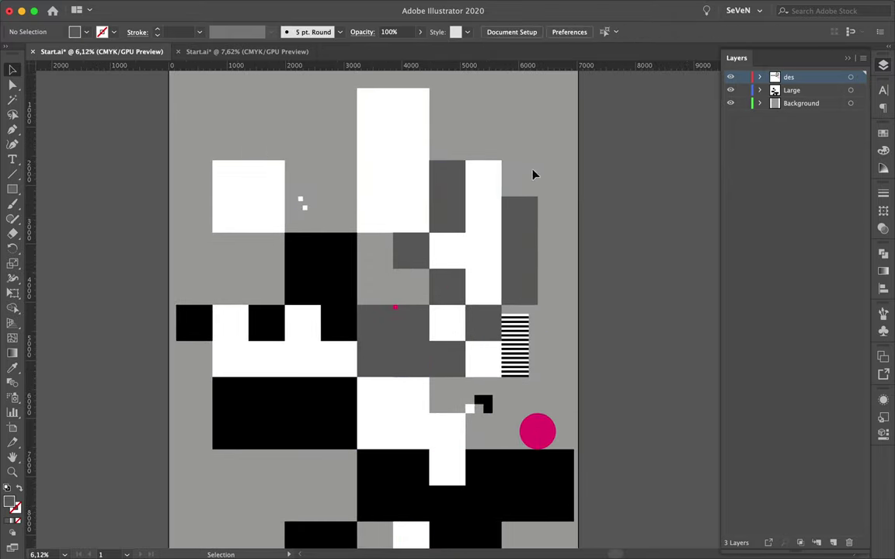
- Widen the small red rectangle and repeat copies down a column
{"action": "scroll", "coordinate": [406, 313], "scroll_direction": "up", "scroll_amount": 4}
{"action": "scroll", "coordinate": [401, 327], "scroll_direction": "up", "scroll_amount": 1}
{"action": "mouse_move", "coordinate": [402, 326]}
{"action": "left_mouse_down"}
{"action": "mouse_move", "coordinate": [416, 326]}
{"action": "mouse_move", "coordinate": [427, 363]}
{"action": "left_mouse_up"}
{"action": "scroll", "coordinate": [367, 346], "scroll_direction": "up", "scroll_amount": 2}
{"action": "key", "text": "ctrl+d"}
{"action": "key", "text": "ctrl+d"}
{"action": "key", "text": "ctrl+d"}
{"action": "scroll", "coordinate": [368, 350], "scroll_direction": "down", "scroll_amount": 3}
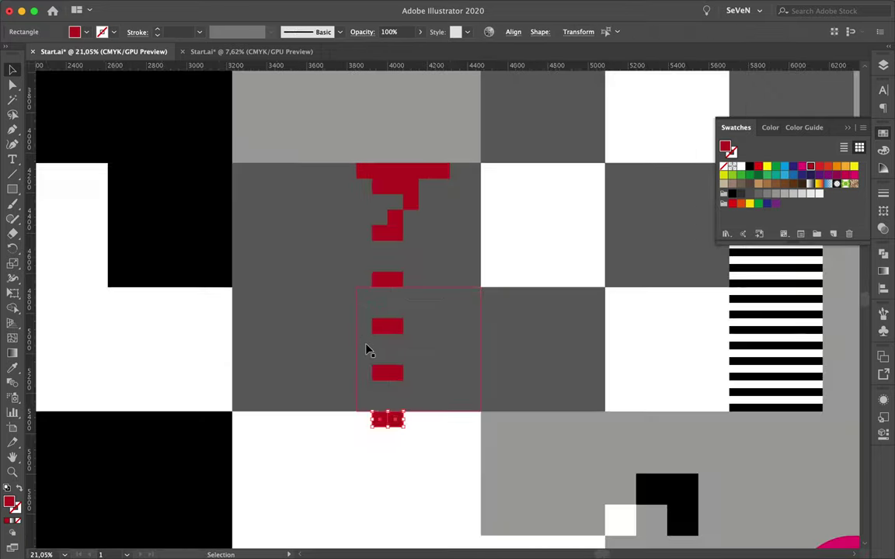
- Give the rectangles the sampled red fill and select a small red rectangle
{"action": "key", "text": "i"}
{"action": "left_click", "coordinate": [489, 245]}
{"action": "key", "text": "v"}
{"action": "left_click", "coordinate": [380, 298]}
- Copy red squares diagonally to build a staircase pixel pattern
{"action": "scroll", "coordinate": [381, 298], "scroll_direction": "up", "scroll_amount": 2}
{"action": "scroll", "coordinate": [370, 365], "scroll_direction": "up", "scroll_amount": 3}
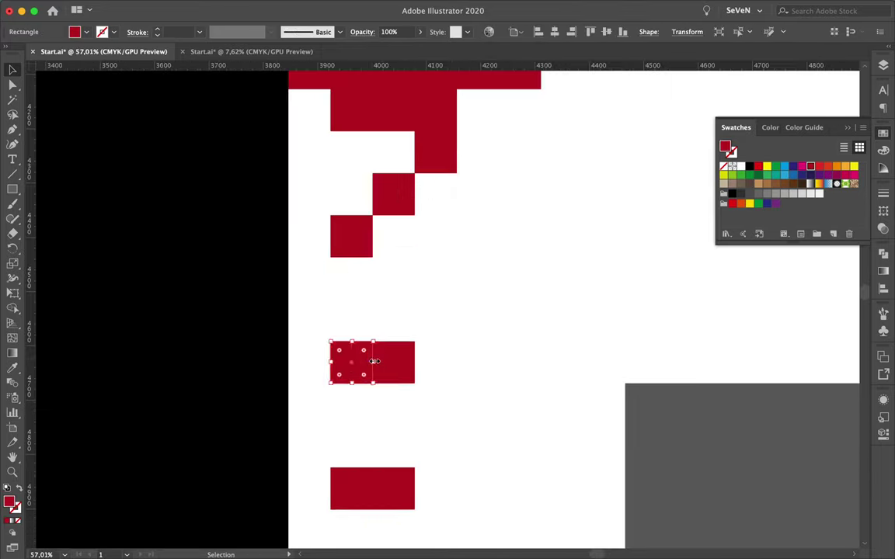
{"action": "scroll", "coordinate": [389, 365], "scroll_direction": "down", "scroll_amount": 2}
{"action": "scroll", "coordinate": [389, 365], "scroll_direction": "down", "scroll_amount": 1}
{"action": "scroll", "coordinate": [352, 274], "scroll_direction": "up", "scroll_amount": 1}
{"action": "left_click_drag", "start_coordinate": [337, 412], "coordinate": [439, 451]}
{"action": "scroll", "coordinate": [399, 465], "scroll_direction": "down", "scroll_amount": 2}
{"action": "scroll", "coordinate": [440, 455], "scroll_direction": "up", "scroll_amount": 3}
{"action": "key", "text": "ctrl+d"}
- Add a row of red square copies beside the staircase
{"action": "mouse_move", "coordinate": [439, 392]}
{"action": "left_mouse_down"}
{"action": "mouse_move", "coordinate": [350, 359]}
{"action": "mouse_move", "coordinate": [470, 306]}
{"action": "left_mouse_up"}
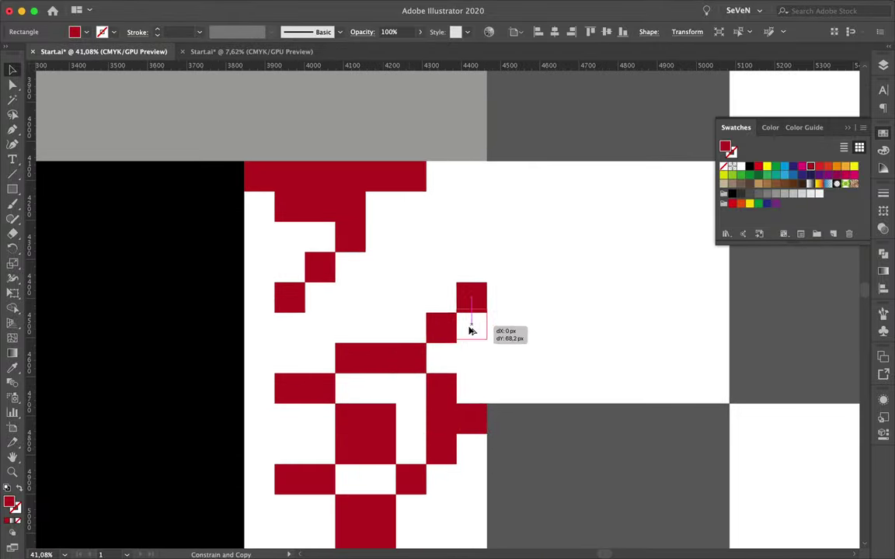
{"action": "left_click_drag", "start_coordinate": [498, 392], "coordinate": [503, 390]}
{"action": "scroll", "coordinate": [509, 389], "scroll_direction": "down", "scroll_amount": 3}
{"action": "scroll", "coordinate": [528, 409], "scroll_direction": "down", "scroll_amount": 2}
{"action": "left_click", "coordinate": [369, 307]}
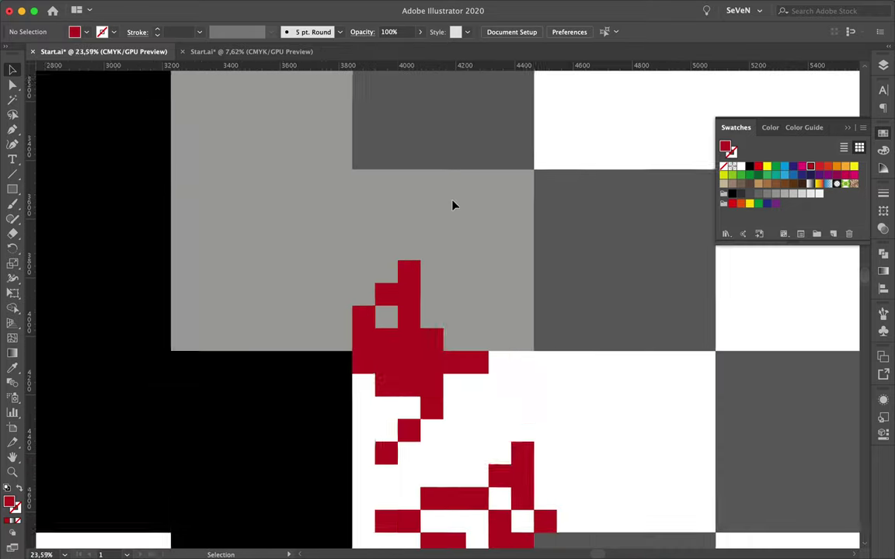
- Copy red squares right and up-left, and draw a small white square below the half-disc
{"action": "left_click_drag", "start_coordinate": [505, 298], "coordinate": [459, 274]}
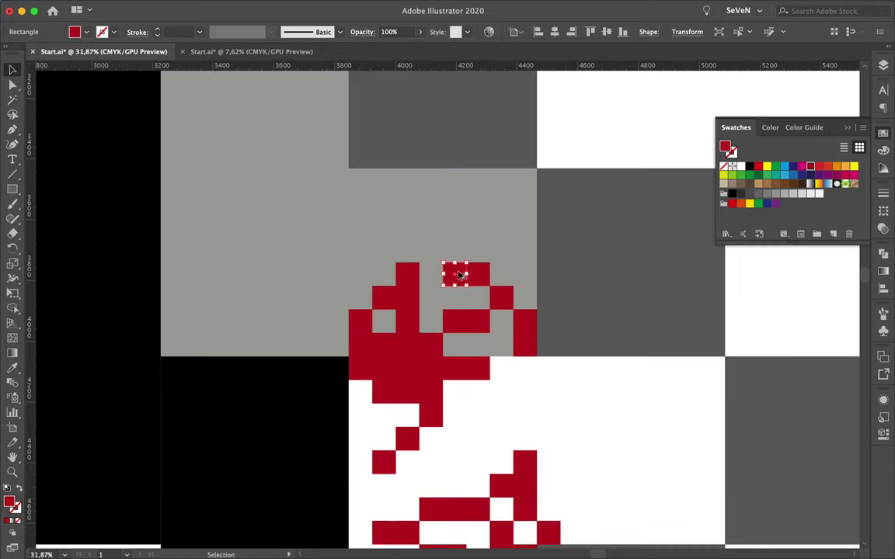
{"action": "left_click_drag", "start_coordinate": [454, 226], "coordinate": [359, 203]}
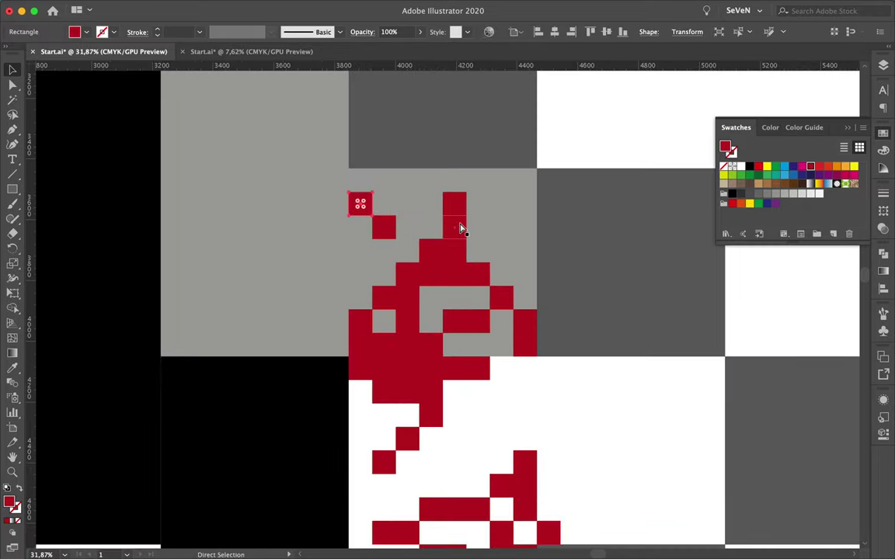
{"action": "scroll", "coordinate": [458, 229], "scroll_direction": "down", "scroll_amount": 3}
{"action": "scroll", "coordinate": [406, 259], "scroll_direction": "down", "scroll_amount": 3}
{"action": "left_click_drag", "start_coordinate": [496, 230], "coordinate": [544, 269]}
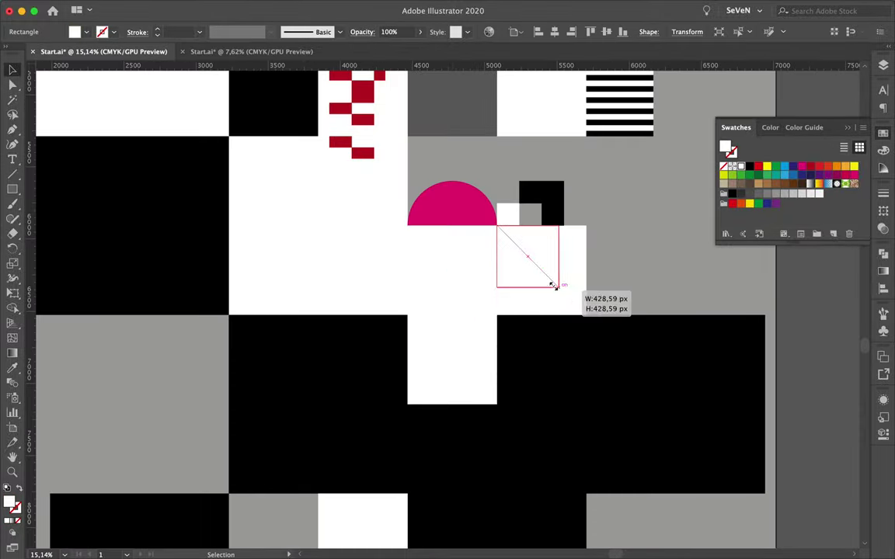
- Copy the small square sideways, fill it black, and repeat into a row
{"action": "mouse_move", "coordinate": [412, 310]}
{"action": "left_mouse_down"}
{"action": "mouse_move", "coordinate": [394, 292]}
{"action": "mouse_move", "coordinate": [389, 305]}
{"action": "left_mouse_up"}
{"action": "scroll", "coordinate": [389, 305], "scroll_direction": "up", "scroll_amount": 2}
{"action": "key", "text": "i"}
{"action": "left_click", "coordinate": [354, 255]}
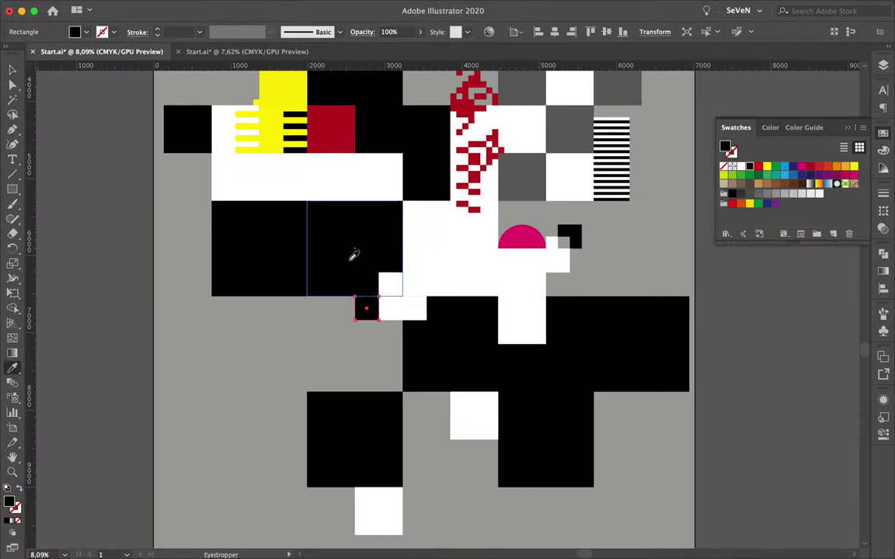
{"action": "key", "text": "ctrl+d"}
{"action": "key", "text": "ctrl+d"}
{"action": "scroll", "coordinate": [426, 419], "scroll_direction": "down", "scroll_amount": 2}
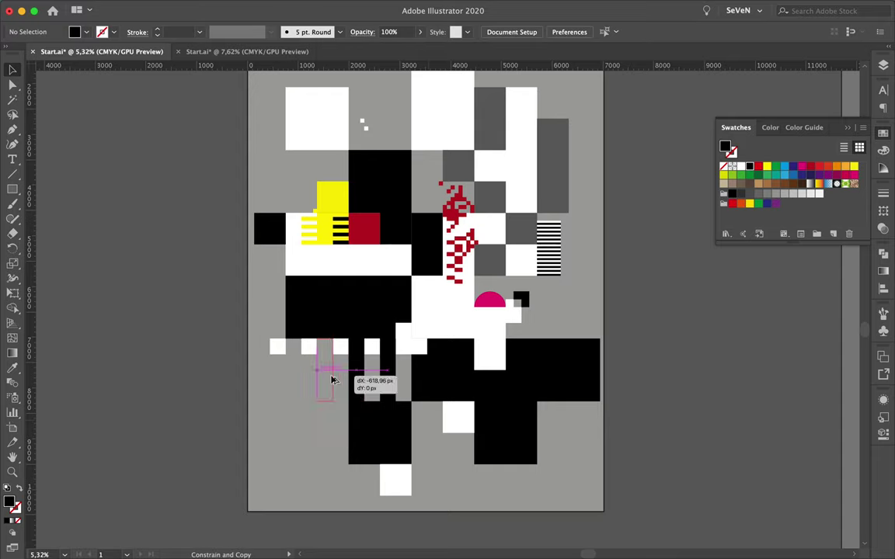
- Copy the tall black bar left and add a white square to the checker pattern
{"action": "left_click_drag", "start_coordinate": [334, 342], "coordinate": [334, 388]}
{"action": "scroll", "coordinate": [437, 349], "scroll_direction": "up", "scroll_amount": 5}
{"action": "scroll", "coordinate": [305, 533], "scroll_direction": "down", "scroll_amount": 5}
{"action": "scroll", "coordinate": [658, 234], "scroll_direction": "up", "scroll_amount": 2}
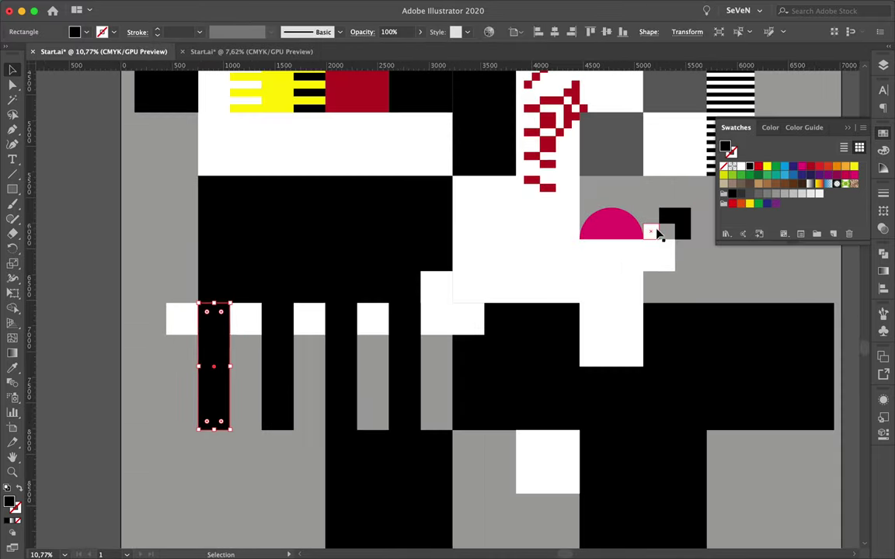
{"action": "scroll", "coordinate": [214, 319], "scroll_direction": "up", "scroll_amount": 2}
{"action": "mouse_move", "coordinate": [213, 318]}
{"action": "left_mouse_down"}
{"action": "mouse_move", "coordinate": [172, 359]}
{"action": "mouse_move", "coordinate": [180, 439]}
{"action": "mouse_move", "coordinate": [210, 397]}
{"action": "left_mouse_up"}
{"action": "scroll", "coordinate": [264, 441], "scroll_direction": "down", "scroll_amount": 2}
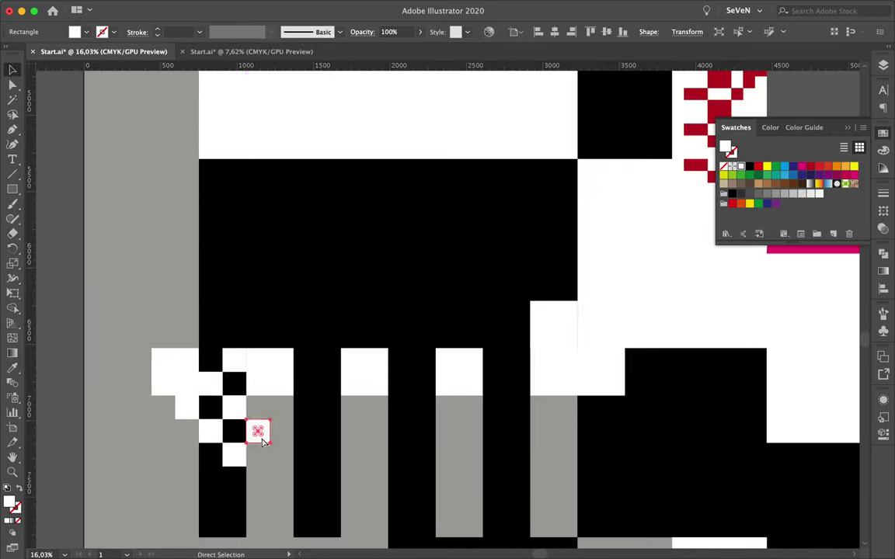
- Stretch a white square into a bar and draw a tall narrow blue rectangle
{"action": "left_click_drag", "start_coordinate": [344, 438], "coordinate": [365, 420]}
{"action": "scroll", "coordinate": [351, 438], "scroll_direction": "down", "scroll_amount": 2}
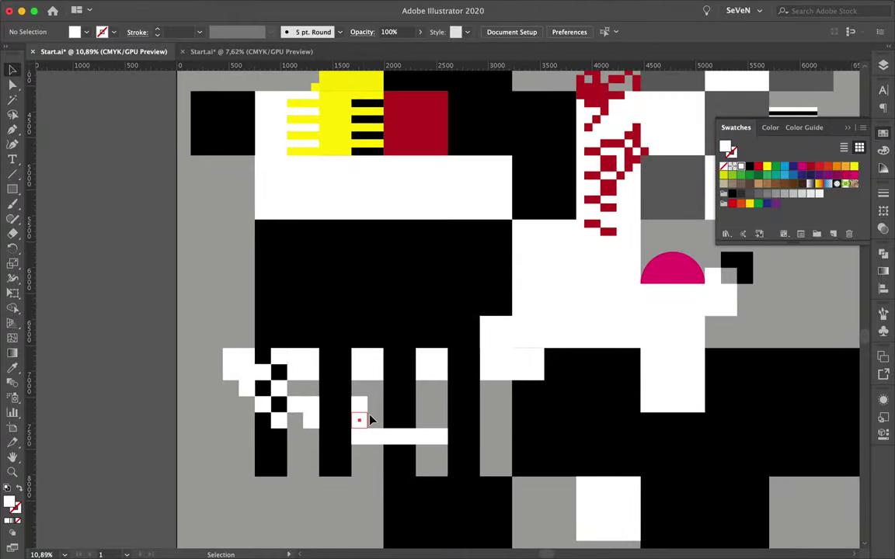
{"action": "left_click_drag", "start_coordinate": [546, 422], "coordinate": [543, 423]}
{"action": "scroll", "coordinate": [504, 455], "scroll_direction": "up", "scroll_amount": 3}
{"action": "scroll", "coordinate": [552, 468], "scroll_direction": "down", "scroll_amount": 3}
{"action": "scroll", "coordinate": [469, 346], "scroll_direction": "up", "scroll_amount": 2}
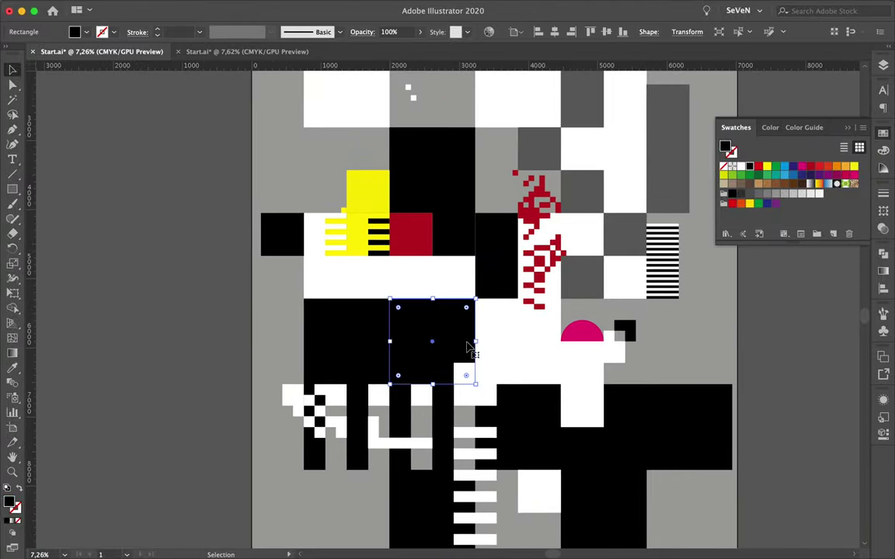
{"action": "scroll", "coordinate": [510, 129], "scroll_direction": "up", "scroll_amount": 4}
{"action": "scroll", "coordinate": [497, 117], "scroll_direction": "down", "scroll_amount": 3}
{"action": "scroll", "coordinate": [481, 233], "scroll_direction": "up", "scroll_amount": 3}
{"action": "key", "text": "m"}
{"action": "left_click_drag", "start_coordinate": [356, 164], "coordinate": [426, 464]}
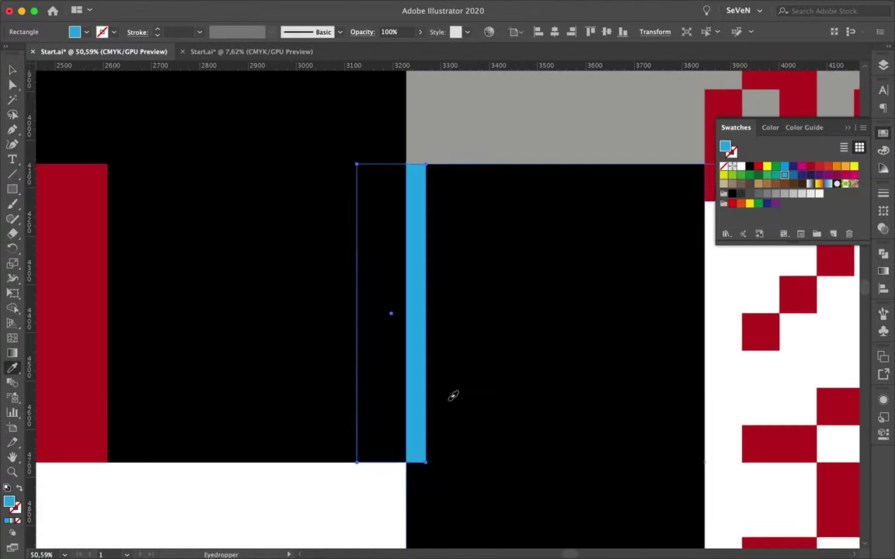
- Copy a small red square upward and lower-left to extend the red pixel pattern
{"action": "key", "text": "v"}
{"action": "scroll", "coordinate": [464, 243], "scroll_direction": "down", "scroll_amount": 4}
{"action": "scroll", "coordinate": [676, 276], "scroll_direction": "up", "scroll_amount": 3}
{"action": "left_click", "coordinate": [569, 295]}
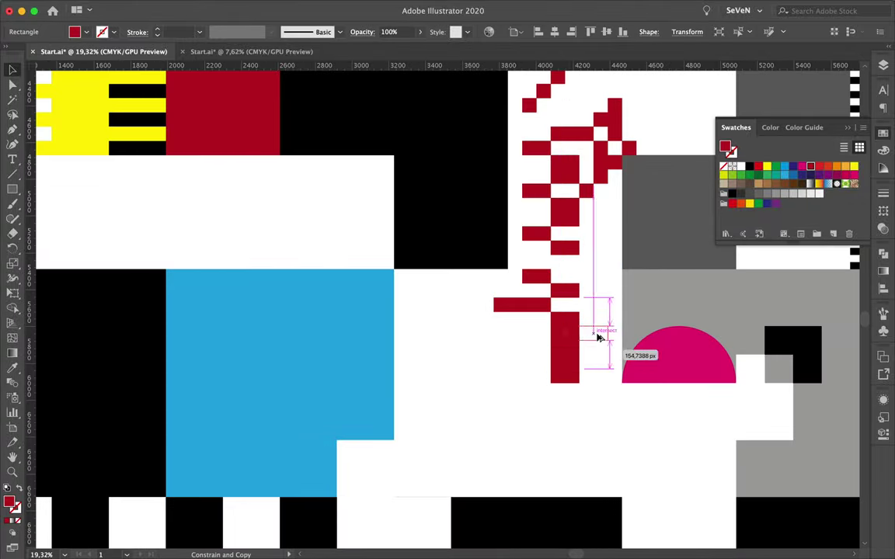
{"action": "left_click_drag", "start_coordinate": [542, 396], "coordinate": [598, 287]}
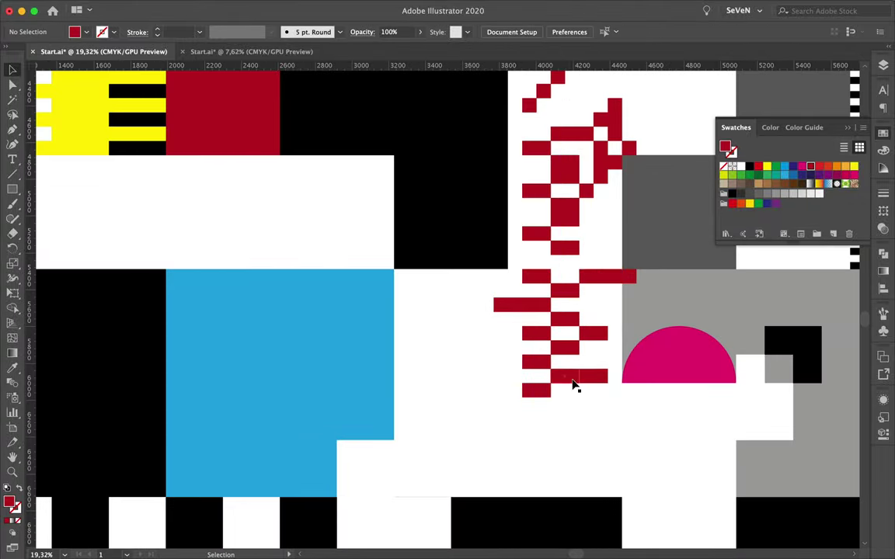
{"action": "left_click_drag", "start_coordinate": [597, 332], "coordinate": [568, 404]}
{"action": "left_click_drag", "start_coordinate": [565, 406], "coordinate": [541, 432]}
- Select the black-and-white striped strip and start copying it downward
{"action": "scroll", "coordinate": [488, 334], "scroll_direction": "down", "scroll_amount": 2}
{"action": "scroll", "coordinate": [427, 243], "scroll_direction": "down", "scroll_amount": 3}
{"action": "scroll", "coordinate": [470, 280], "scroll_direction": "down", "scroll_amount": 2}
{"action": "left_click", "coordinate": [446, 310]}
{"action": "left_click_drag", "start_coordinate": [446, 311], "coordinate": [395, 370]}
{"action": "scroll", "coordinate": [528, 303], "scroll_direction": "up", "scroll_amount": 2}
{"action": "scroll", "coordinate": [547, 286], "scroll_direction": "up", "scroll_amount": 2}
{"action": "scroll", "coordinate": [570, 499], "scroll_direction": "down", "scroll_amount": 2}
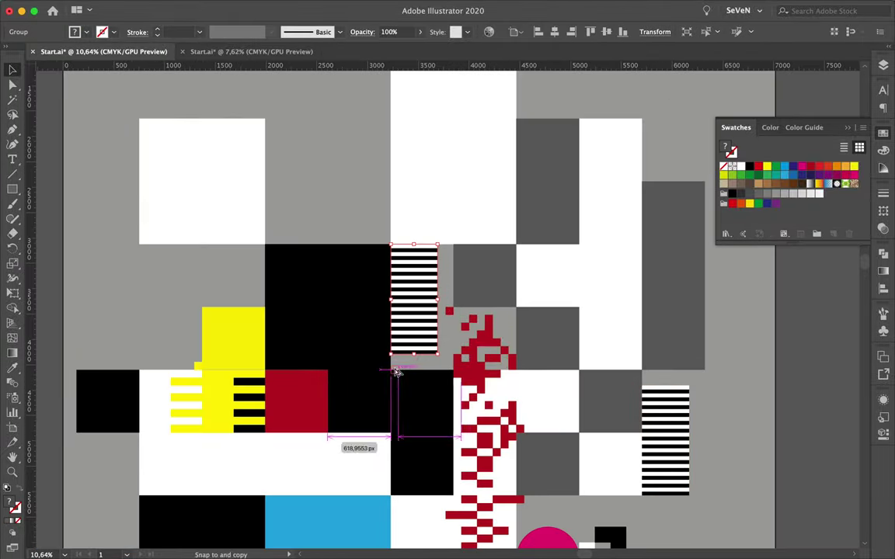
- Alt-drag a copy of the striped strip lower down the poster's central column
{"action": "scroll", "coordinate": [398, 417], "scroll_direction": "down", "scroll_amount": 2}
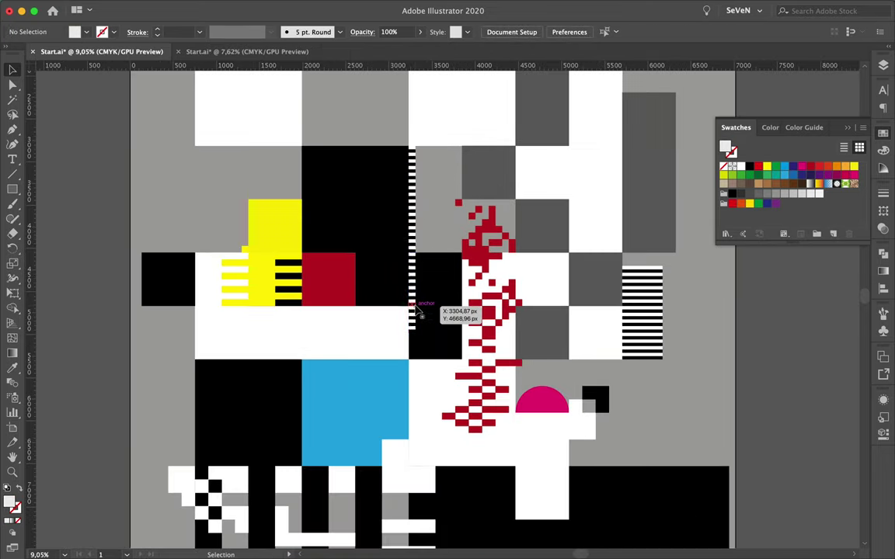
{"action": "scroll", "coordinate": [399, 394], "scroll_direction": "down", "scroll_amount": 2}
{"action": "scroll", "coordinate": [400, 394], "scroll_direction": "down", "scroll_amount": 2}
{"action": "scroll", "coordinate": [426, 426], "scroll_direction": "down", "scroll_amount": 2}
{"action": "left_click_drag", "start_coordinate": [397, 417], "coordinate": [426, 426]}
{"action": "right_click", "coordinate": [426, 426]}
{"action": "right_click", "coordinate": [435, 435]}
{"action": "key", "text": "Escape"}
{"action": "scroll", "coordinate": [418, 198], "scroll_direction": "up", "scroll_amount": 3}
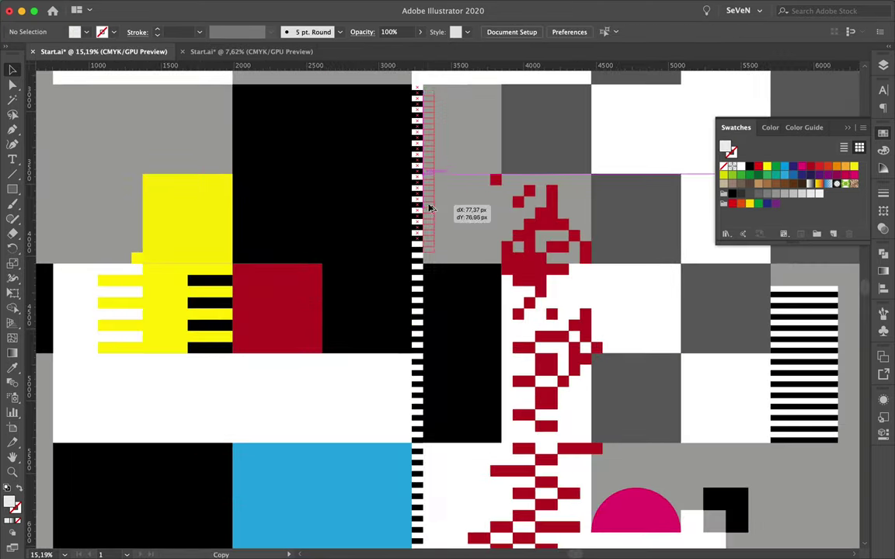
{"action": "scroll", "coordinate": [431, 208], "scroll_direction": "up", "scroll_amount": 2}
{"action": "scroll", "coordinate": [350, 411], "scroll_direction": "down", "scroll_amount": 2}
{"action": "scroll", "coordinate": [465, 388], "scroll_direction": "down", "scroll_amount": 3}
- Extend the central column with more striped strip copies, moving the top strip lower
{"action": "left_click_drag", "start_coordinate": [431, 208], "coordinate": [510, 381]}
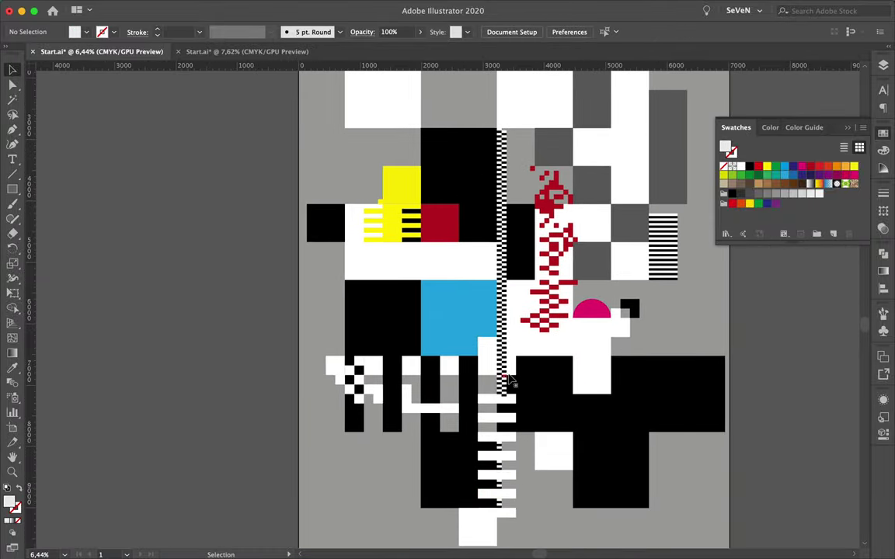
{"action": "scroll", "coordinate": [480, 344], "scroll_direction": "up", "scroll_amount": 2}
{"action": "scroll", "coordinate": [479, 420], "scroll_direction": "down", "scroll_amount": 2}
{"action": "scroll", "coordinate": [504, 480], "scroll_direction": "up", "scroll_amount": 3}
{"action": "left_click", "coordinate": [432, 469]}
{"action": "left_click_drag", "start_coordinate": [431, 470], "coordinate": [462, 536]}
{"action": "scroll", "coordinate": [489, 326], "scroll_direction": "down", "scroll_amount": 3}
{"action": "scroll", "coordinate": [489, 400], "scroll_direction": "up", "scroll_amount": 5}
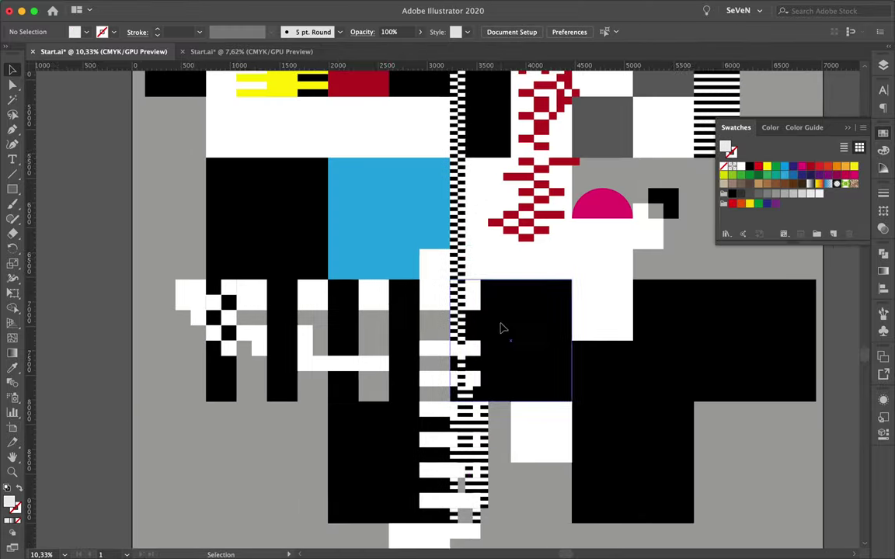
{"action": "scroll", "coordinate": [435, 295], "scroll_direction": "up", "scroll_amount": 4}
{"action": "scroll", "coordinate": [396, 194], "scroll_direction": "up", "scroll_amount": 4}
{"action": "mouse_move", "coordinate": [490, 400]}
{"action": "left_mouse_down"}
{"action": "mouse_move", "coordinate": [396, 192]}
{"action": "mouse_move", "coordinate": [375, 198]}
{"action": "mouse_move", "coordinate": [371, 175]}
{"action": "left_mouse_up"}
- Place striped strip copies as blocks beside the central column
{"action": "scroll", "coordinate": [376, 202], "scroll_direction": "down", "scroll_amount": 2}
{"action": "scroll", "coordinate": [376, 205], "scroll_direction": "up", "scroll_amount": 4}
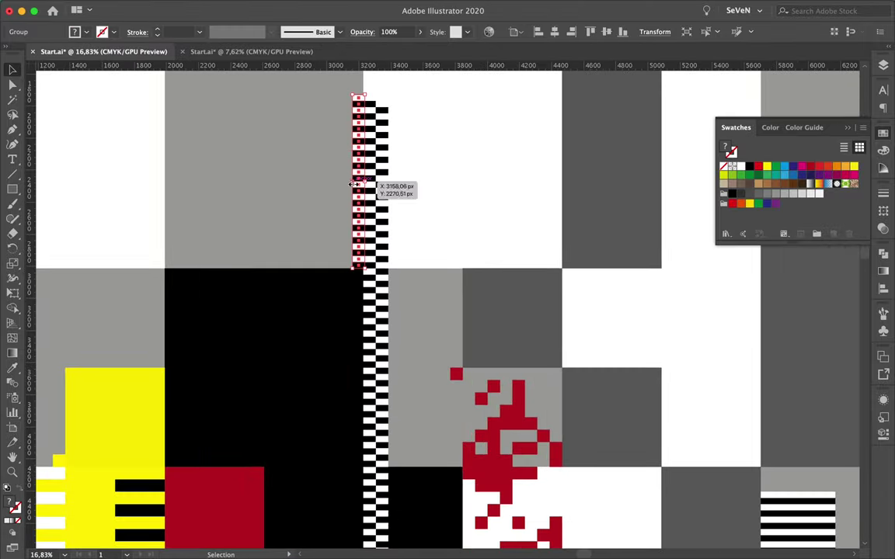
{"action": "scroll", "coordinate": [372, 175], "scroll_direction": "down", "scroll_amount": 4}
{"action": "scroll", "coordinate": [373, 287], "scroll_direction": "up", "scroll_amount": 1}
{"action": "left_click_drag", "start_coordinate": [559, 403], "coordinate": [419, 386]}
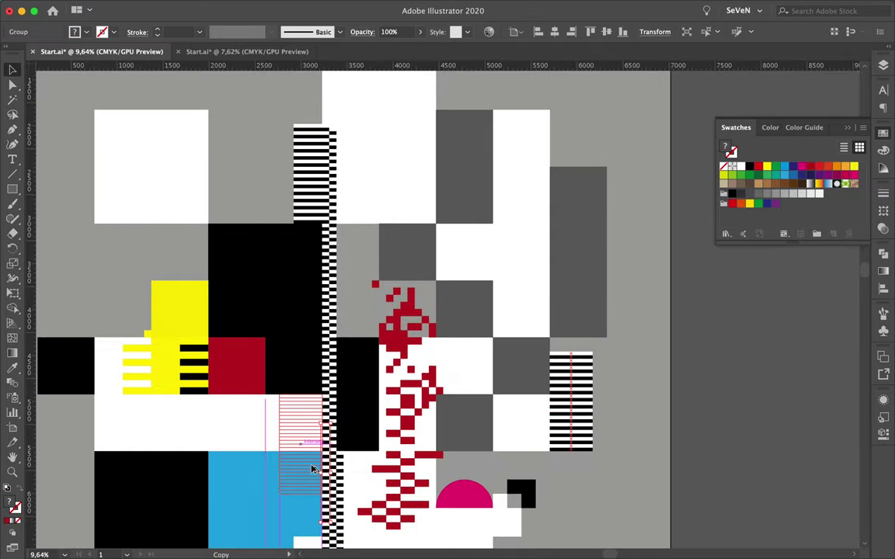
{"action": "scroll", "coordinate": [319, 463], "scroll_direction": "down", "scroll_amount": 3}
{"action": "scroll", "coordinate": [515, 420], "scroll_direction": "up", "scroll_amount": 6}
{"action": "scroll", "coordinate": [419, 386], "scroll_direction": "down", "scroll_amount": 2}
{"action": "left_click_drag", "start_coordinate": [419, 385], "coordinate": [458, 466]}
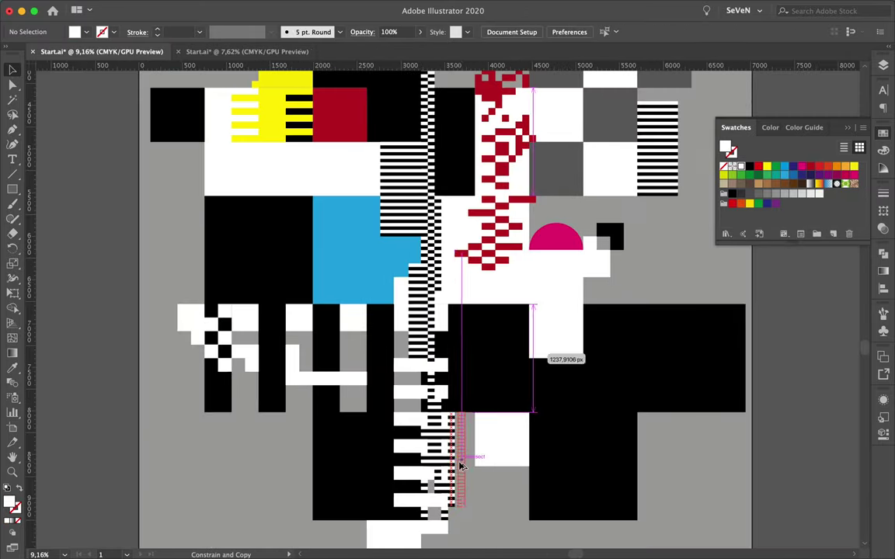
{"action": "scroll", "coordinate": [471, 486], "scroll_direction": "down", "scroll_amount": 3}
{"action": "scroll", "coordinate": [496, 499], "scroll_direction": "up", "scroll_amount": 5}
{"action": "scroll", "coordinate": [490, 349], "scroll_direction": "down", "scroll_amount": 2}
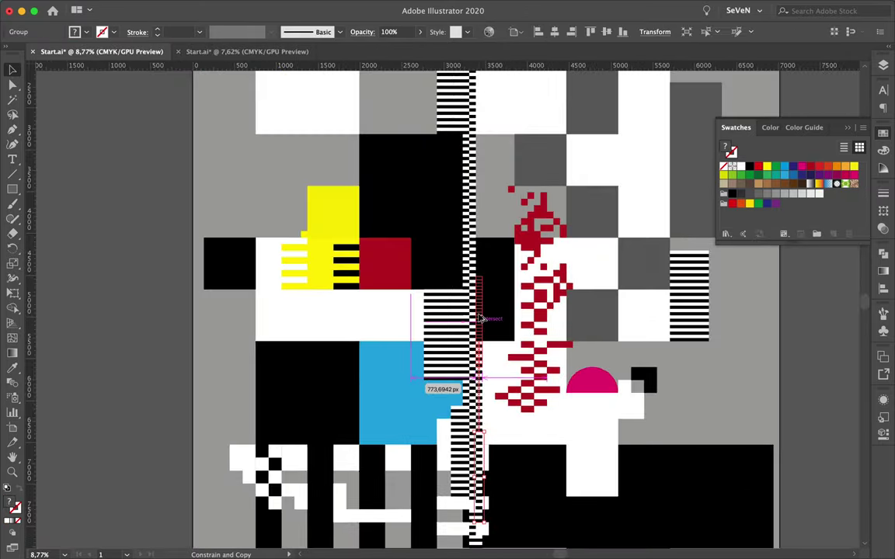
{"action": "scroll", "coordinate": [489, 350], "scroll_direction": "down", "scroll_amount": 3}
{"action": "left_click_drag", "start_coordinate": [471, 487], "coordinate": [481, 309]}
{"action": "scroll", "coordinate": [482, 309], "scroll_direction": "up", "scroll_amount": 5}
- Stretch a striped block wider to the left with Direct Selection and copy a black pixel square
{"action": "key", "text": "a"}
{"action": "left_click_drag", "start_coordinate": [347, 279], "coordinate": [285, 282]}
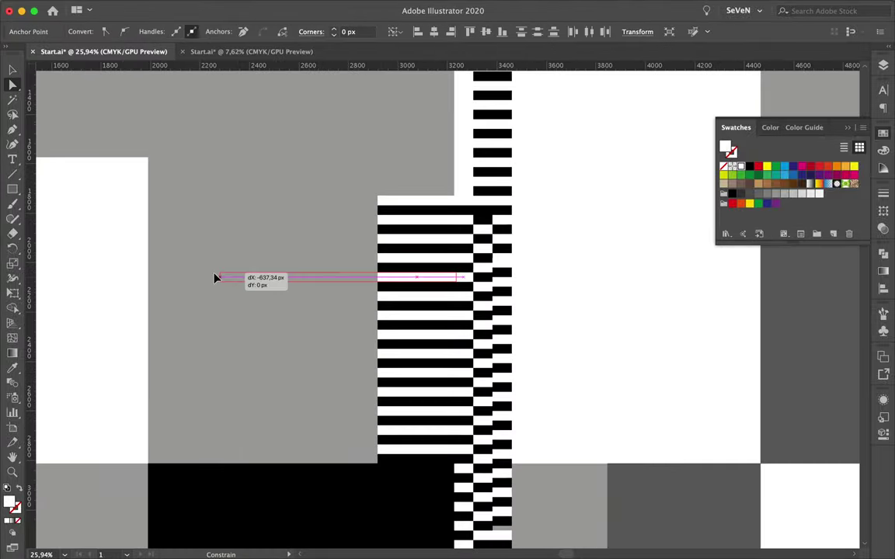
{"action": "scroll", "coordinate": [380, 294], "scroll_direction": "down", "scroll_amount": 3}
{"action": "scroll", "coordinate": [266, 150], "scroll_direction": "up", "scroll_amount": 5}
{"action": "mouse_move", "coordinate": [289, 150]}
{"action": "left_mouse_down"}
{"action": "mouse_move", "coordinate": [257, 181]}
{"action": "mouse_move", "coordinate": [296, 230]}
{"action": "mouse_move", "coordinate": [259, 303]}
{"action": "mouse_move", "coordinate": [224, 465]}
{"action": "mouse_move", "coordinate": [304, 424]}
{"action": "mouse_move", "coordinate": [343, 263]}
{"action": "mouse_move", "coordinate": [335, 225]}
{"action": "mouse_move", "coordinate": [337, 311]}
{"action": "mouse_move", "coordinate": [295, 346]}
{"action": "mouse_move", "coordinate": [389, 340]}
{"action": "mouse_move", "coordinate": [375, 260]}
{"action": "mouse_move", "coordinate": [439, 244]}
{"action": "left_mouse_up"}
- Alt-drag three more black square copies into the pixel pattern and move one
{"action": "mouse_move", "coordinate": [372, 135]}
{"action": "left_mouse_down"}
{"action": "mouse_move", "coordinate": [473, 140]}
{"action": "mouse_move", "coordinate": [532, 218]}
{"action": "left_mouse_up"}
{"action": "mouse_move", "coordinate": [533, 218]}
{"action": "left_mouse_down"}
{"action": "mouse_move", "coordinate": [503, 260]}
{"action": "mouse_move", "coordinate": [565, 240]}
{"action": "mouse_move", "coordinate": [572, 380]}
{"action": "left_mouse_up"}
{"action": "left_click_drag", "start_coordinate": [572, 380], "coordinate": [538, 341]}
{"action": "left_click_drag", "start_coordinate": [480, 402], "coordinate": [459, 436]}
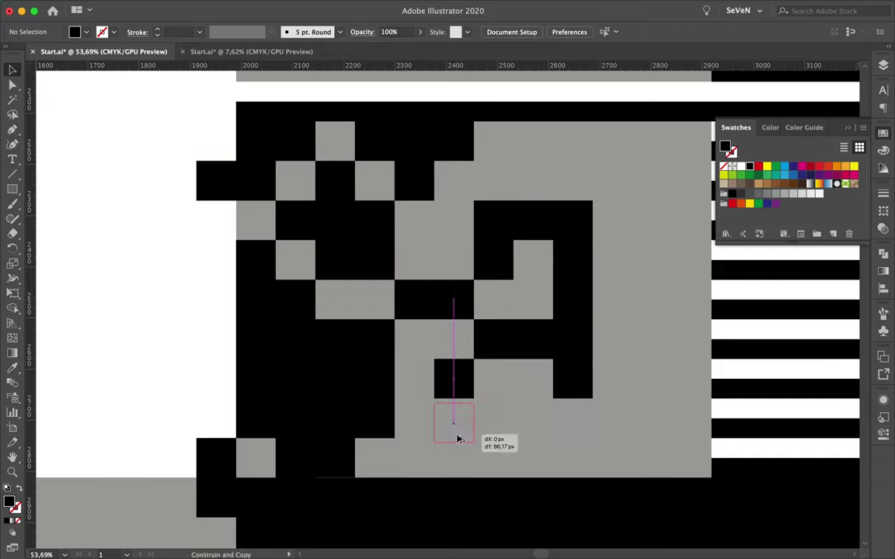
{"action": "scroll", "coordinate": [329, 480], "scroll_direction": "up", "scroll_amount": 3}
{"action": "scroll", "coordinate": [479, 439], "scroll_direction": "down", "scroll_amount": 5}
{"action": "scroll", "coordinate": [548, 413], "scroll_direction": "down", "scroll_amount": 3}
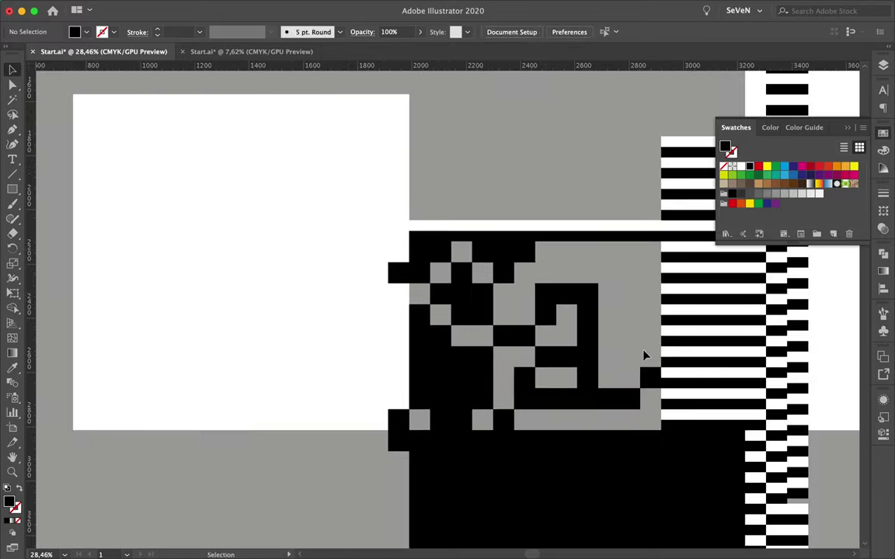
- Copy black squares upward and along the left edge toward the top-left
{"action": "left_click_drag", "start_coordinate": [649, 358], "coordinate": [632, 299]}
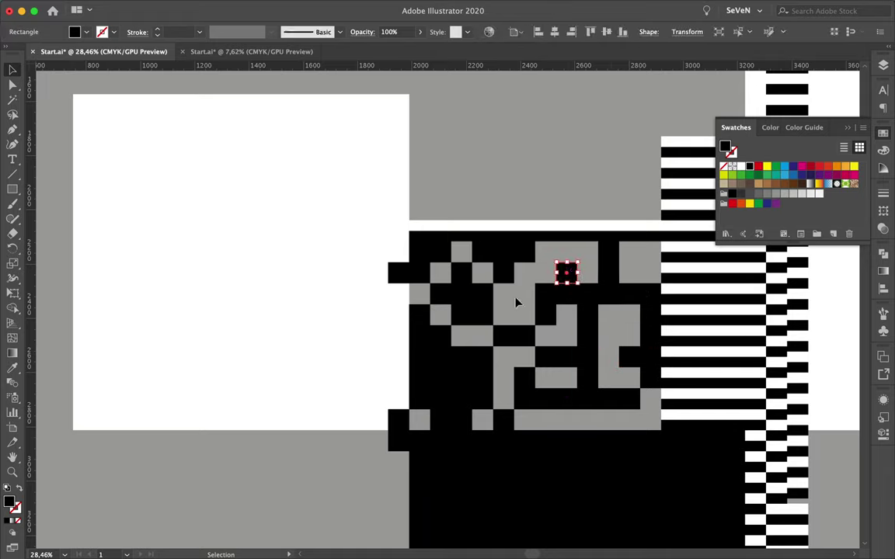
{"action": "scroll", "coordinate": [515, 302], "scroll_direction": "up", "scroll_amount": 2}
{"action": "mouse_move", "coordinate": [435, 319]}
{"action": "left_mouse_down"}
{"action": "mouse_move", "coordinate": [410, 319]}
{"action": "mouse_move", "coordinate": [435, 172]}
{"action": "left_mouse_up"}
{"action": "left_click_drag", "start_coordinate": [435, 172], "coordinate": [376, 172]}
{"action": "mouse_move", "coordinate": [376, 172]}
{"action": "left_mouse_down"}
{"action": "mouse_move", "coordinate": [326, 177]}
{"action": "mouse_move", "coordinate": [349, 235]}
{"action": "mouse_move", "coordinate": [315, 261]}
{"action": "mouse_move", "coordinate": [288, 239]}
{"action": "left_mouse_up"}
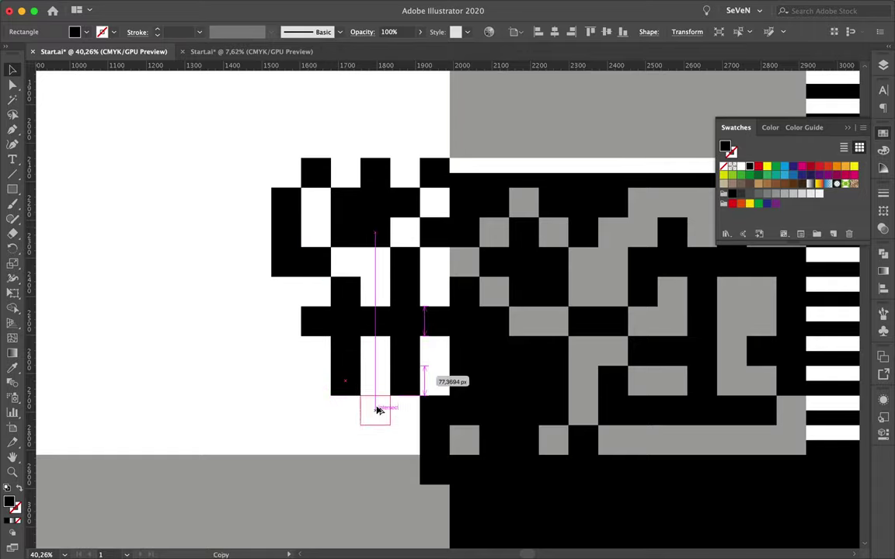
- Alt-drag a copy of the striped block toward the lower right
{"action": "scroll", "coordinate": [493, 254], "scroll_direction": "down", "scroll_amount": 5}
{"action": "scroll", "coordinate": [567, 394], "scroll_direction": "up", "scroll_amount": 2}
{"action": "left_click_drag", "start_coordinate": [378, 410], "coordinate": [663, 385]}
{"action": "scroll", "coordinate": [610, 394], "scroll_direction": "up", "scroll_amount": 5}
- Drop the striped copy beside the grey stripes and isolate the striped group
{"action": "left_click", "coordinate": [615, 310]}
{"action": "scroll", "coordinate": [615, 276], "scroll_direction": "down", "scroll_amount": 5}
{"action": "double_click", "coordinate": [588, 389]}
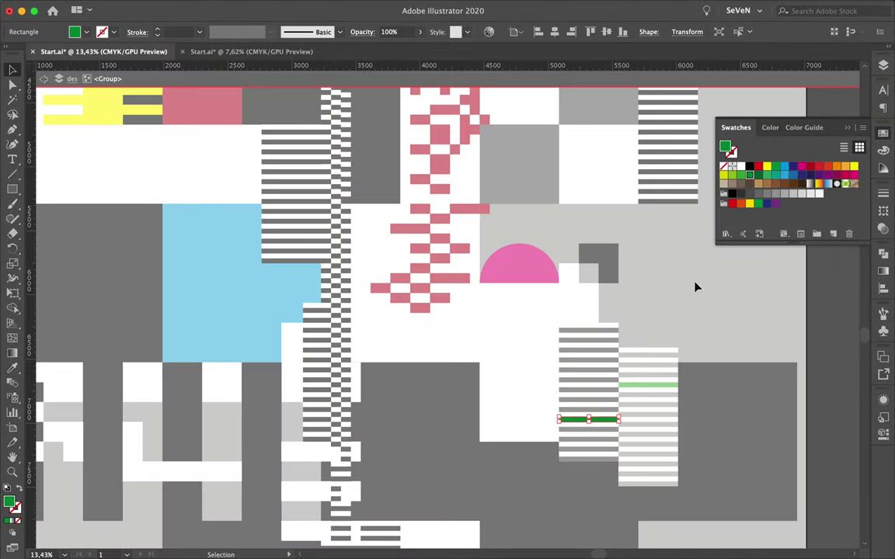
{"action": "scroll", "coordinate": [605, 388], "scroll_direction": "up", "scroll_amount": 3}
- Colour a single stripe dark green and widen the narrow striped column into a broad block
{"action": "left_click", "coordinate": [604, 382]}
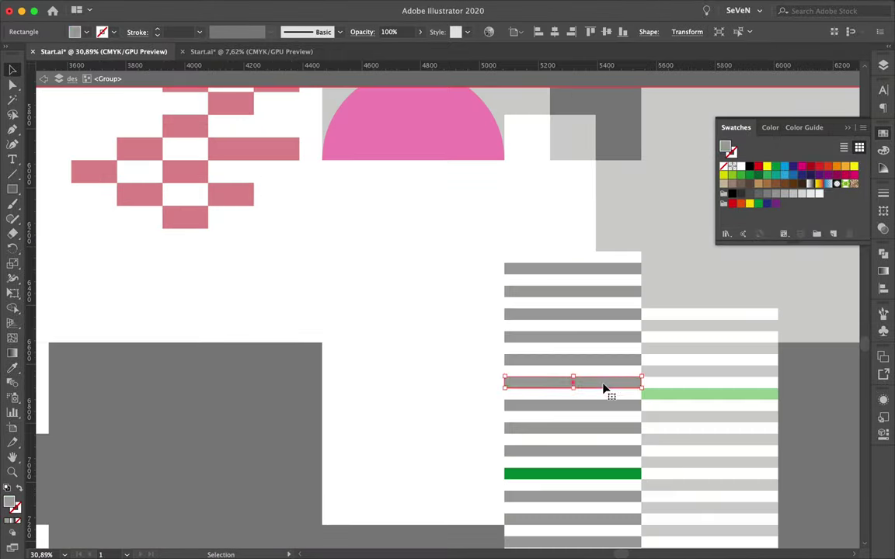
{"action": "left_click", "coordinate": [765, 177]}
{"action": "scroll", "coordinate": [563, 449], "scroll_direction": "down", "scroll_amount": 2}
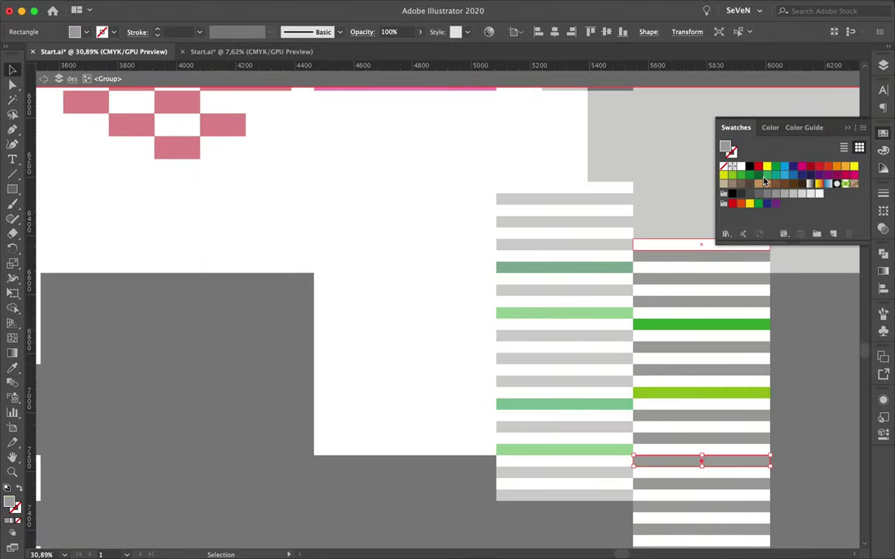
{"action": "left_click", "coordinate": [765, 176]}
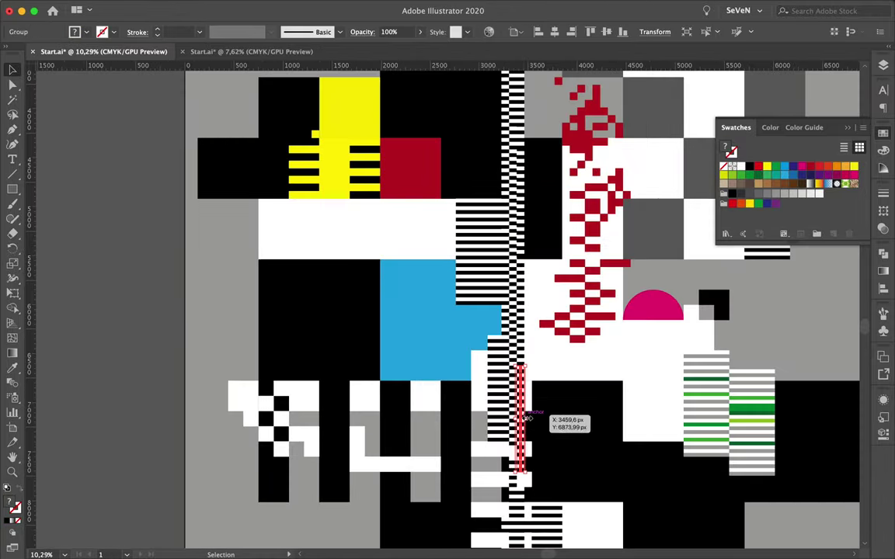
{"action": "left_click_drag", "start_coordinate": [526, 417], "coordinate": [730, 420]}
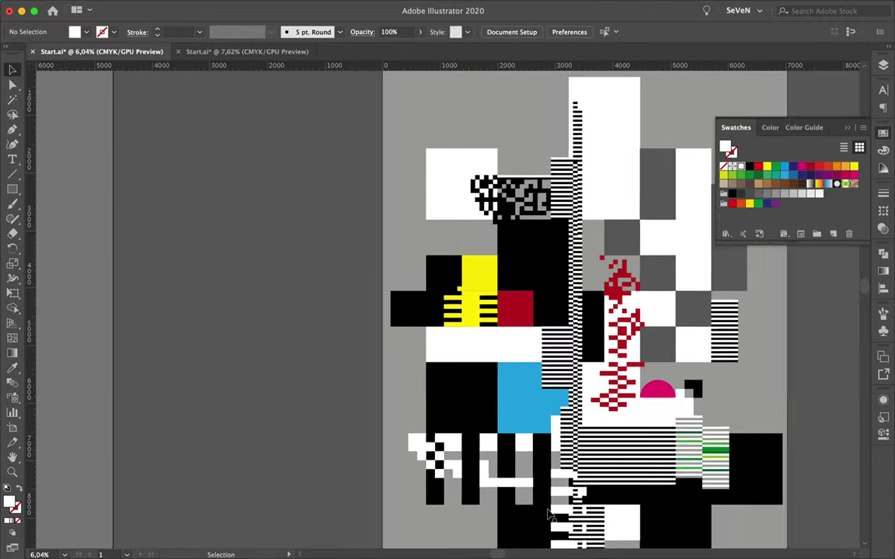
{"action": "mouse_move", "coordinate": [434, 553]}
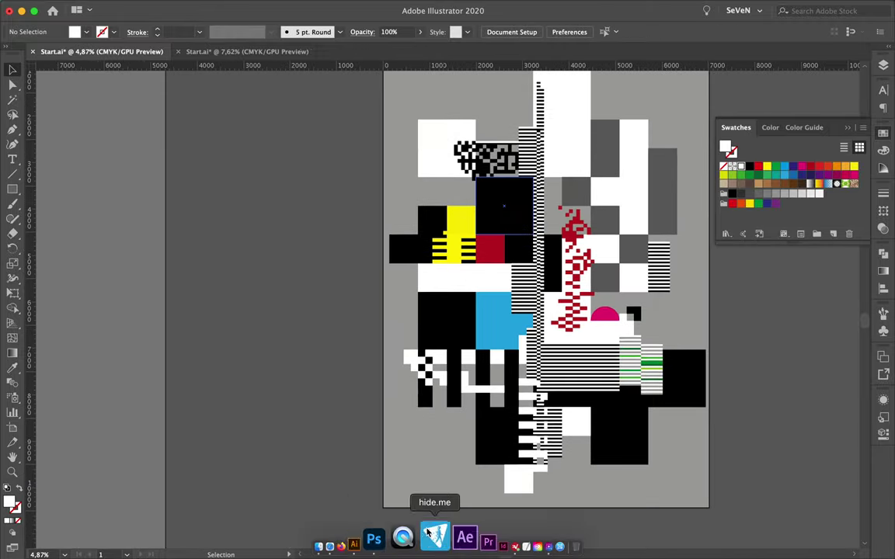
{"action": "left_click", "coordinate": [401, 537]}
- On a new layer, paint pink and dark red/orange soft colour blobs across the poster
{"action": "left_click", "coordinate": [766, 286]}
{"action": "key", "text": "ctrl+shift+alt+n"}
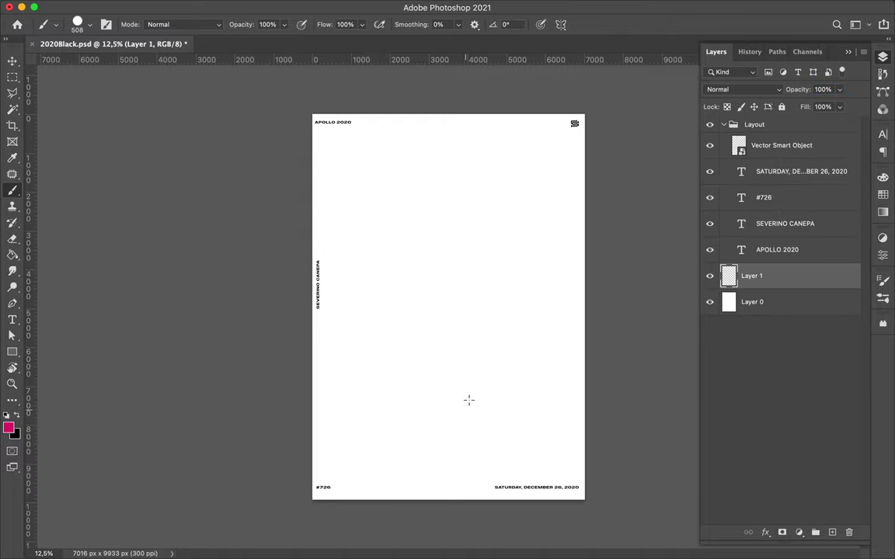
{"action": "left_click_drag", "start_coordinate": [534, 335], "coordinate": [544, 311]}
{"action": "key", "text": "ctrl+z"}
{"action": "key", "text": "ctrl+z"}
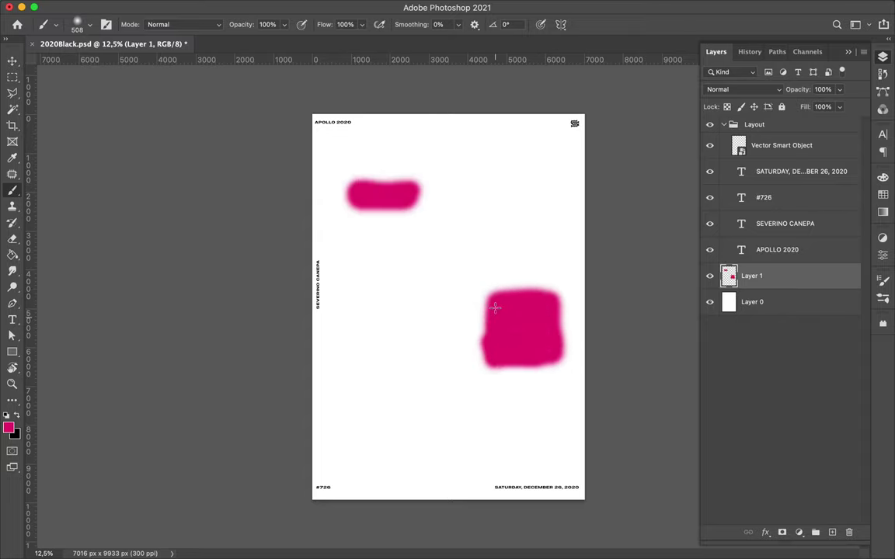
{"action": "left_click_drag", "start_coordinate": [339, 381], "coordinate": [359, 457]}
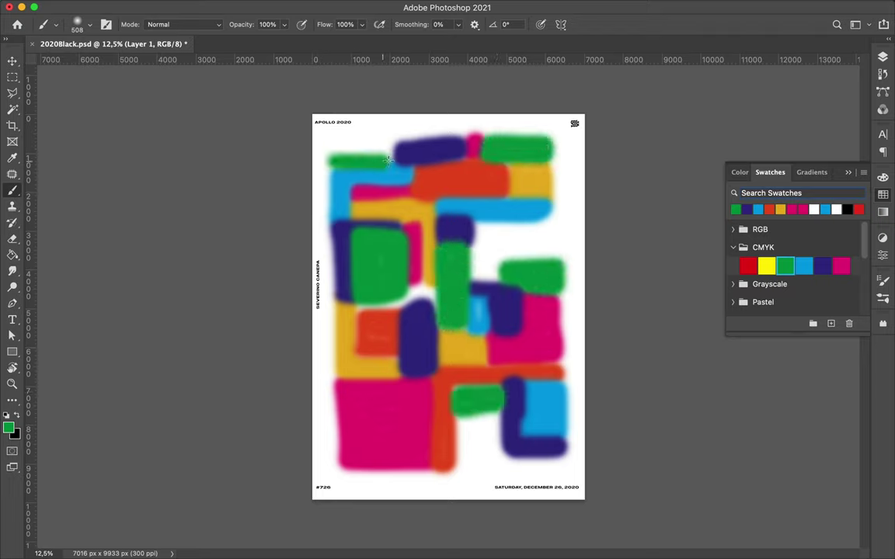
{"action": "left_click", "coordinate": [812, 171]}
{"action": "left_click", "coordinate": [739, 172]}
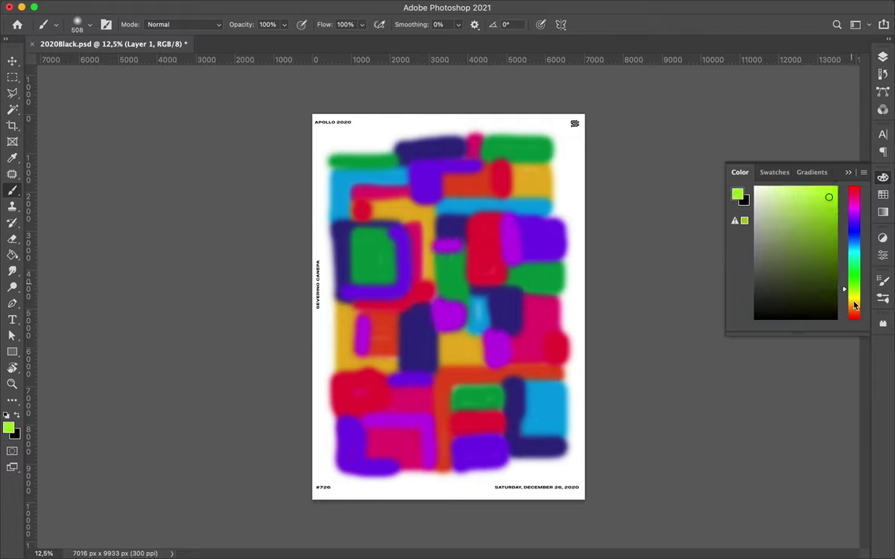
{"action": "left_click_drag", "start_coordinate": [518, 388], "coordinate": [538, 394]}
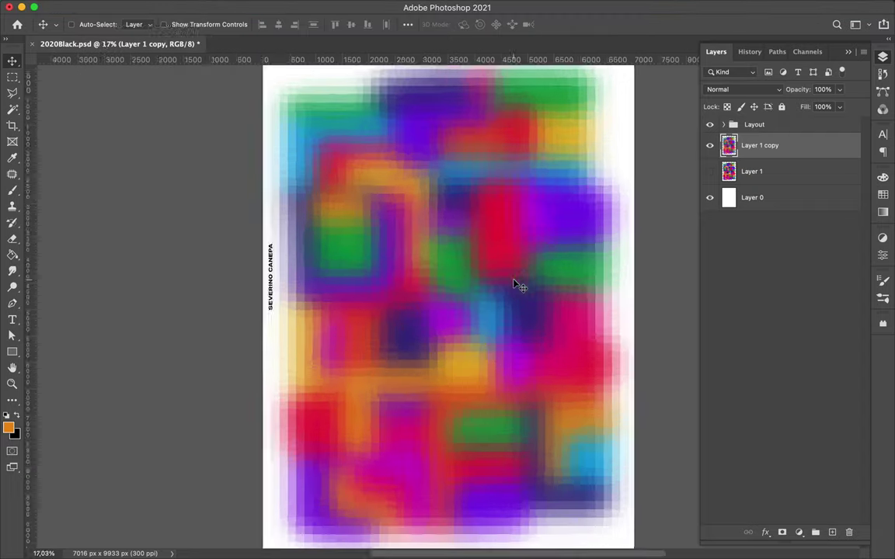
- Add a Levels adjustment to the pixel figure and raise vibrance to +69, saturation +58
{"action": "left_click", "coordinate": [391, 539]}
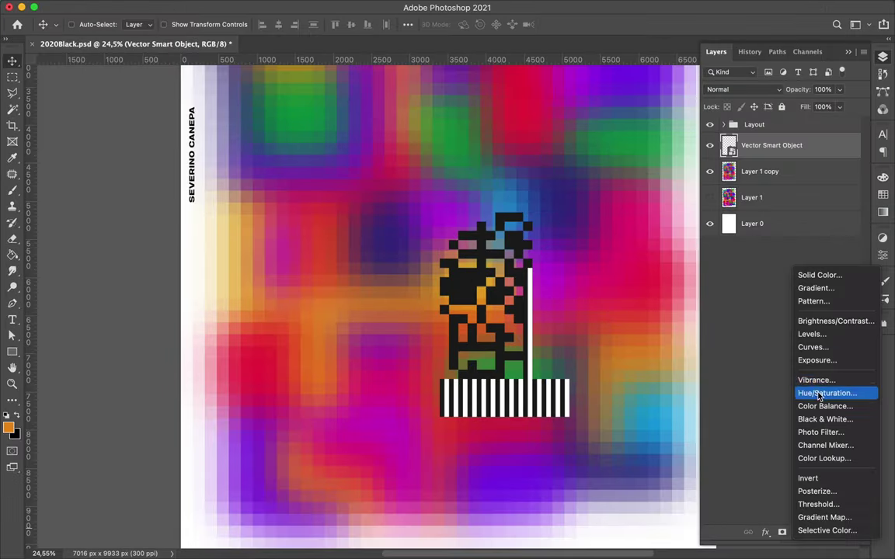
{"action": "left_click", "coordinate": [811, 334]}
{"action": "left_click_drag", "start_coordinate": [683, 370], "coordinate": [710, 370]}
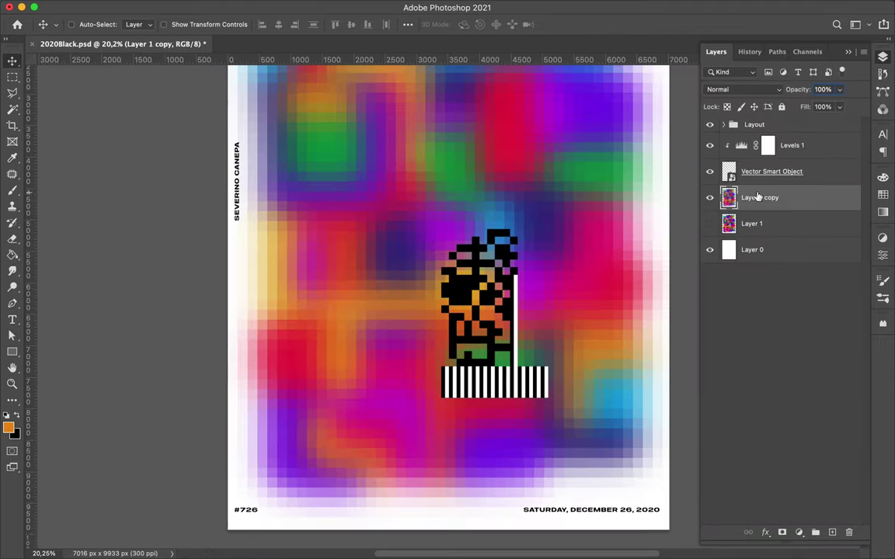
{"action": "left_click_drag", "start_coordinate": [768, 284], "coordinate": [815, 289]}
{"action": "mouse_move", "coordinate": [768, 309]}
{"action": "left_mouse_down"}
{"action": "mouse_move", "coordinate": [838, 311]}
{"action": "mouse_move", "coordinate": [775, 311]}
{"action": "left_mouse_up"}
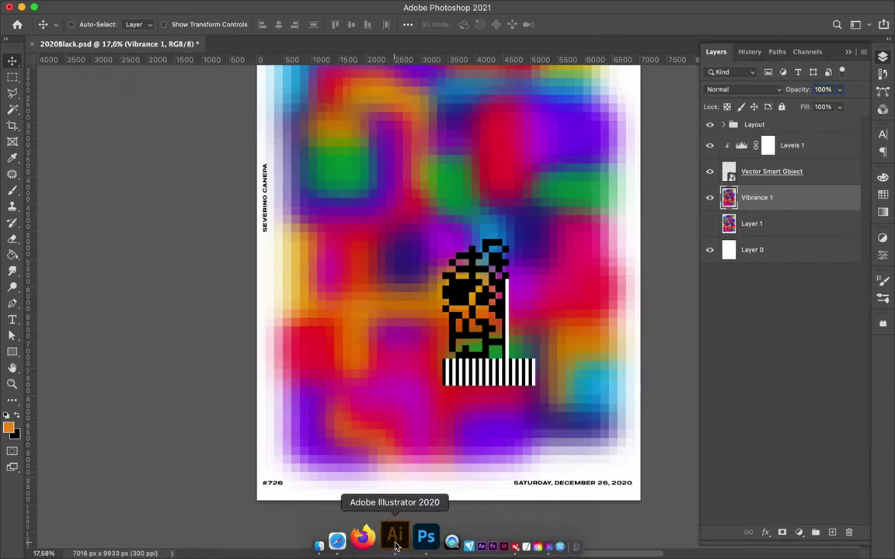
{"action": "left_click", "coordinate": [395, 538]}
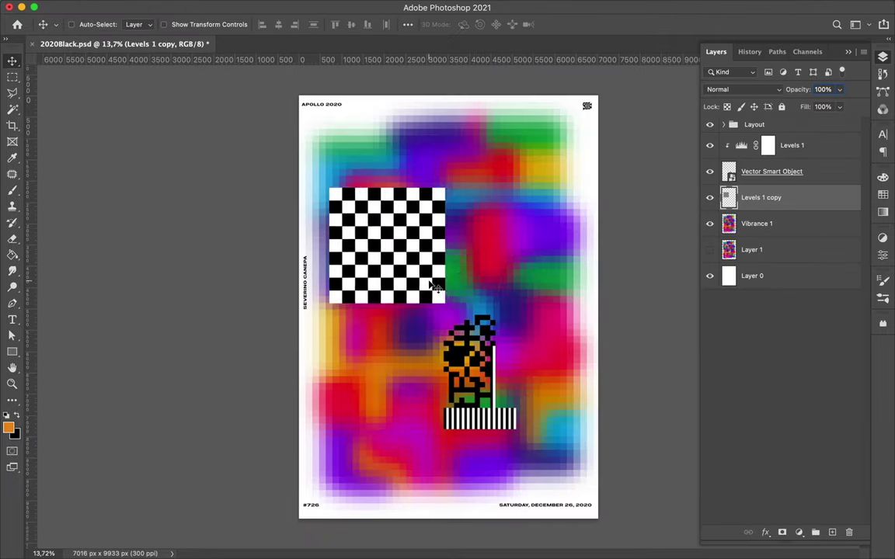
- Shrink the pasted checkerboard and move it to the poster's lower left
{"action": "left_click_drag", "start_coordinate": [435, 286], "coordinate": [417, 459]}
{"action": "scroll", "coordinate": [417, 459], "scroll_direction": "up", "scroll_amount": 5}
{"action": "scroll", "coordinate": [329, 200], "scroll_direction": "left", "scroll_amount": 2}
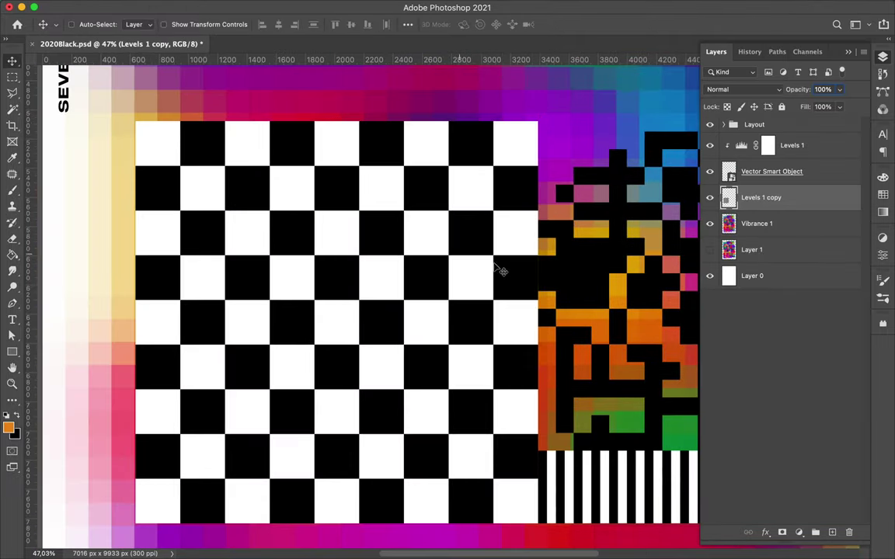
{"action": "scroll", "coordinate": [466, 249], "scroll_direction": "up", "scroll_amount": 3}
{"action": "scroll", "coordinate": [563, 270], "scroll_direction": "up", "scroll_amount": 5}
{"action": "scroll", "coordinate": [473, 290], "scroll_direction": "down", "scroll_amount": 8}
- Stretch the checkerboard's right edge slightly with Free Transform and save the poster
{"action": "key", "text": "ctrl+t"}
{"action": "scroll", "coordinate": [319, 291], "scroll_direction": "up", "scroll_amount": 8}
{"action": "left_click_drag", "start_coordinate": [321, 295], "coordinate": [315, 295]}
{"action": "key", "text": "Return"}
{"action": "scroll", "coordinate": [228, 303], "scroll_direction": "down", "scroll_amount": 3}
{"action": "scroll", "coordinate": [274, 265], "scroll_direction": "down", "scroll_amount": 5}
{"action": "key", "text": "ctrl+s"}
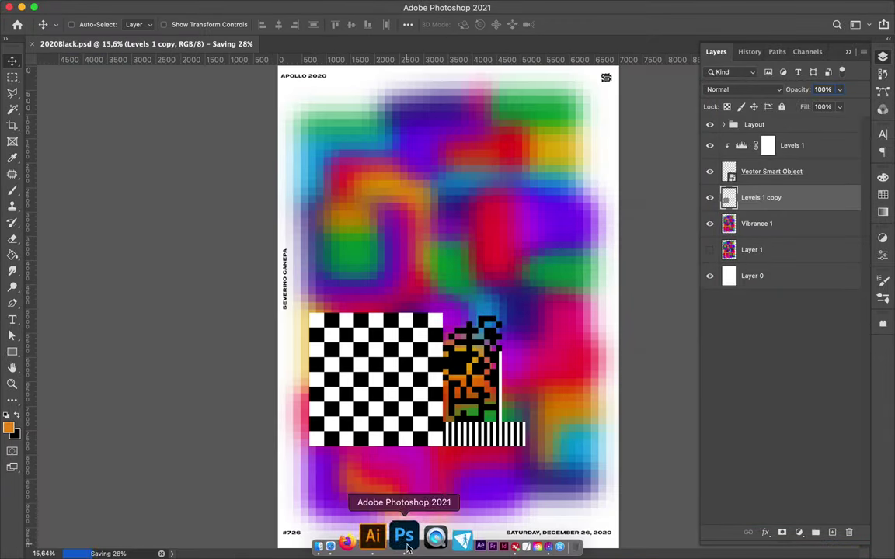
{"action": "left_click", "coordinate": [374, 541]}
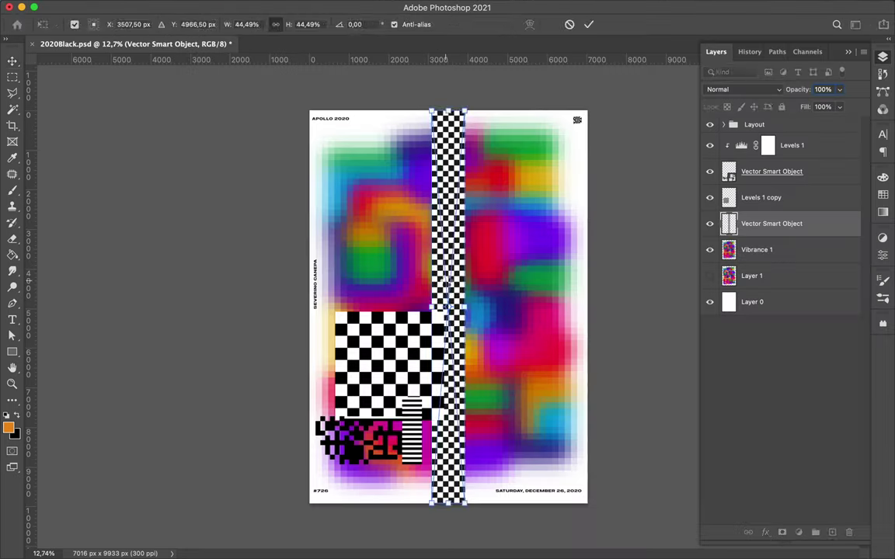
- Duplicate the checker strip, rotate it horizontal and move it across the checkerboard
{"action": "left_click", "coordinate": [459, 539]}
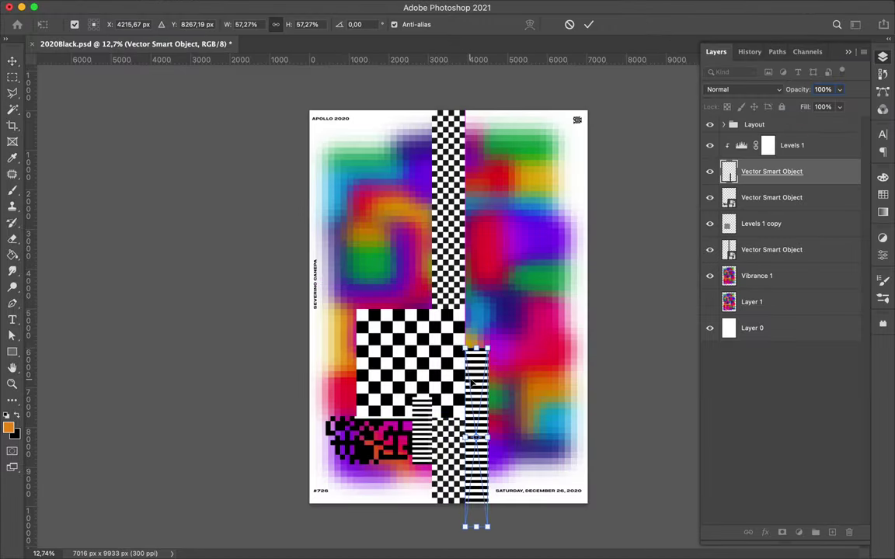
{"action": "key", "text": "Return"}
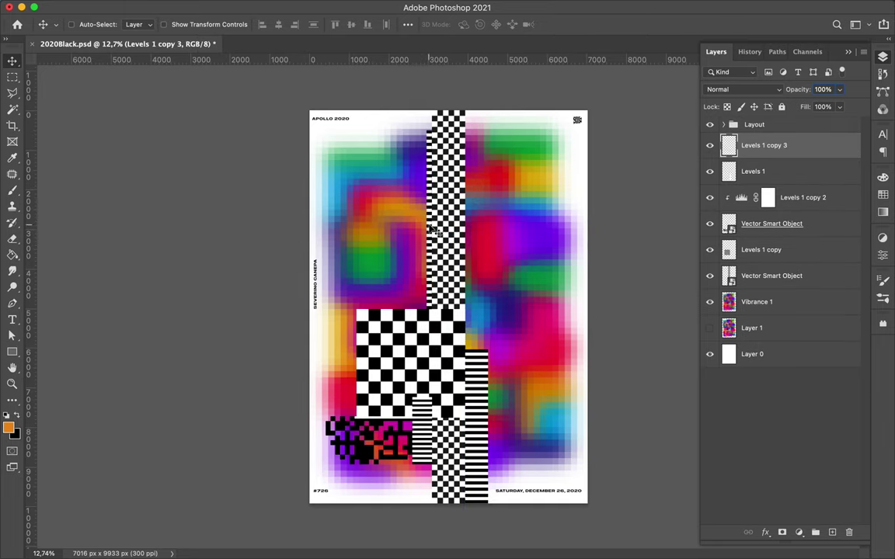
{"action": "scroll", "coordinate": [448, 303], "scroll_direction": "up", "scroll_amount": 3}
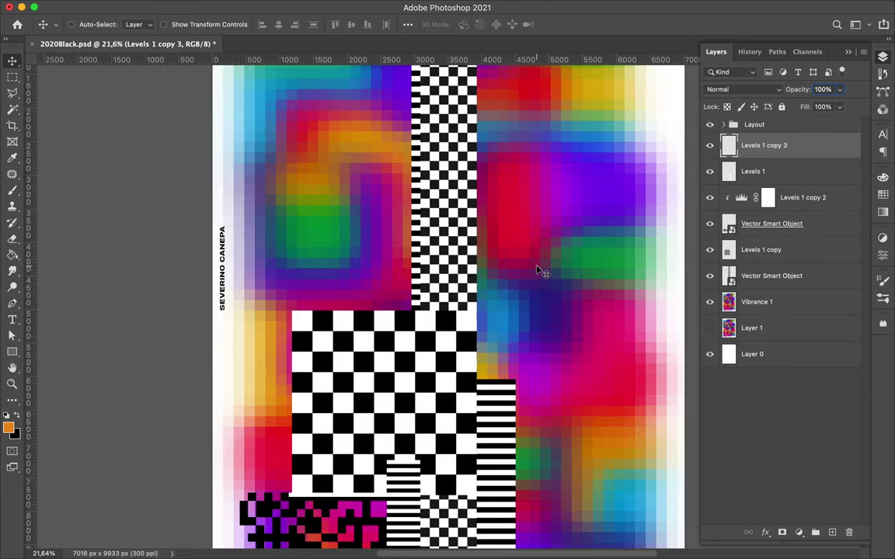
{"action": "key", "text": "ctrl+j"}
{"action": "key", "text": "ctrl+t"}
{"action": "left_click_drag", "start_coordinate": [544, 216], "coordinate": [565, 358]}
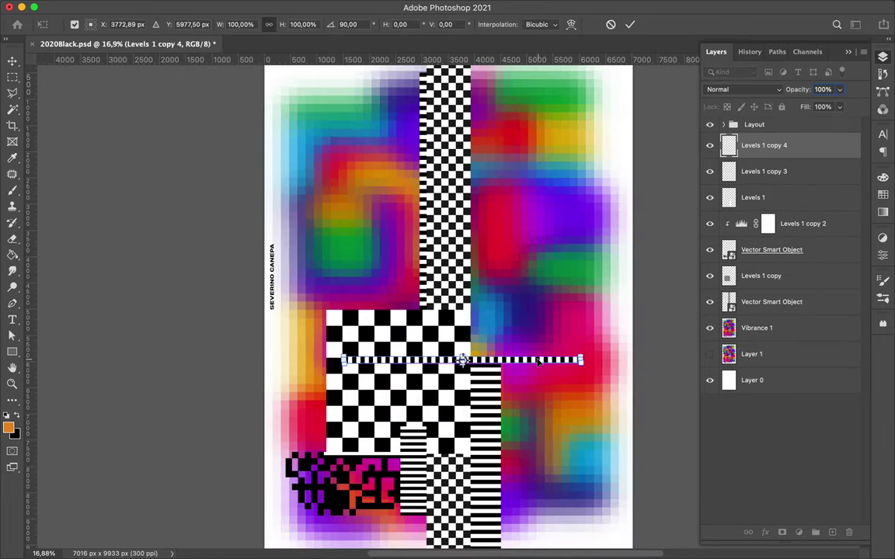
{"action": "key", "text": "Return"}
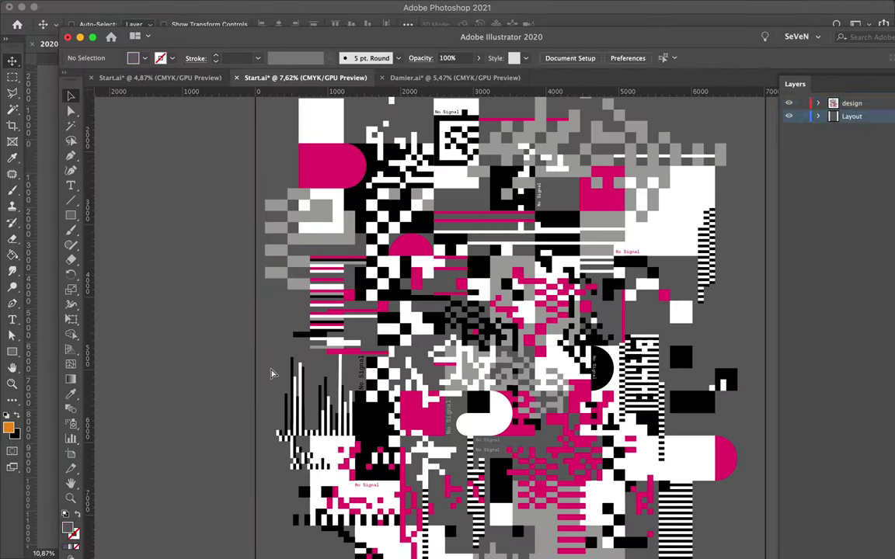
- Bring in the Illustrator stripes as horizontal glitch bars and add the small pixel cluster
{"action": "left_click_drag", "start_coordinate": [274, 371], "coordinate": [51, 370]}
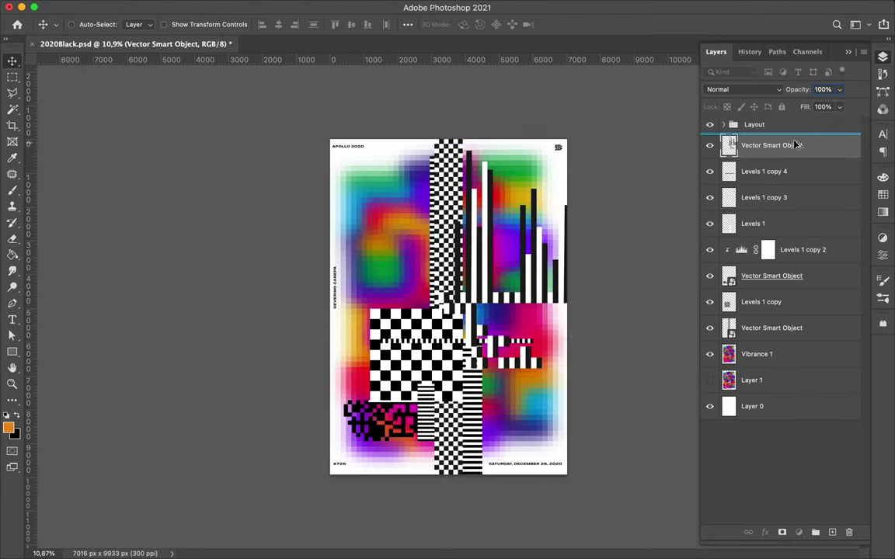
{"action": "key", "text": "ctrl+j"}
{"action": "key", "text": "ctrl+t"}
{"action": "left_click_drag", "start_coordinate": [485, 245], "coordinate": [474, 264]}
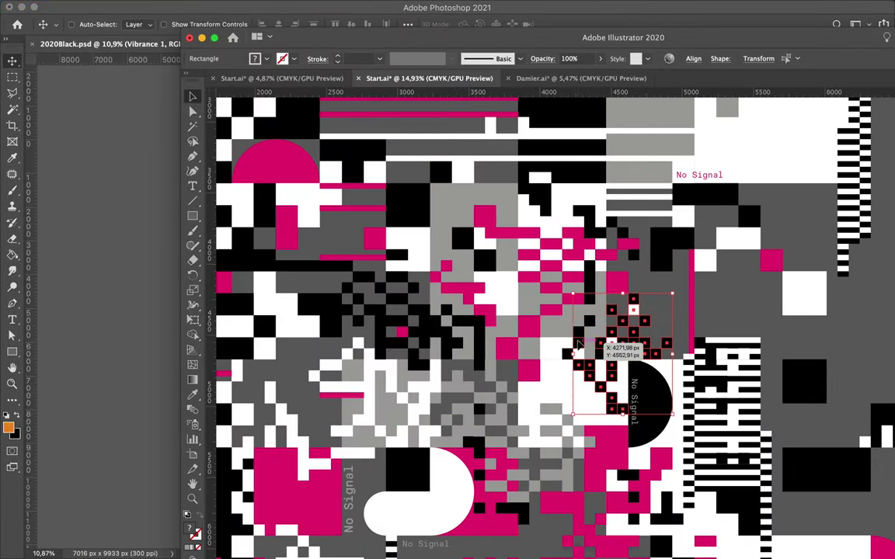
{"action": "left_click_drag", "start_coordinate": [579, 344], "coordinate": [338, 288]}
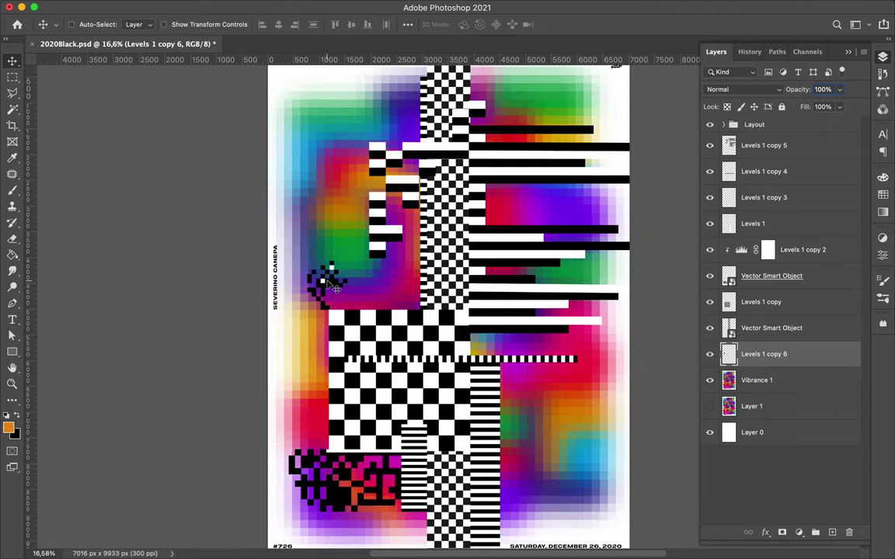
- Pixelate the battery's striped fill with Mosaic at cell size 47
{"action": "scroll", "coordinate": [332, 286], "scroll_direction": "up", "scroll_amount": 10, "text": "alt"}
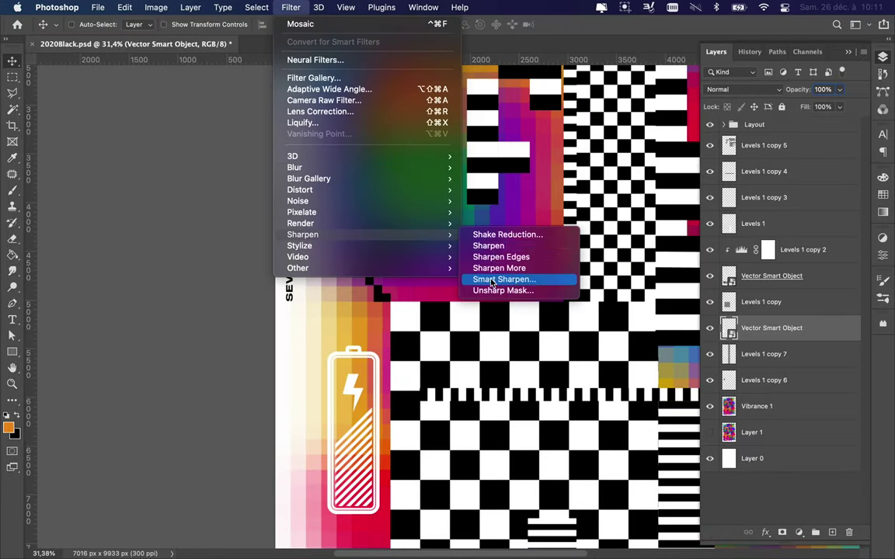
{"action": "left_click_drag", "start_coordinate": [48, 197], "coordinate": [36, 202]}
{"action": "key", "text": "Return"}
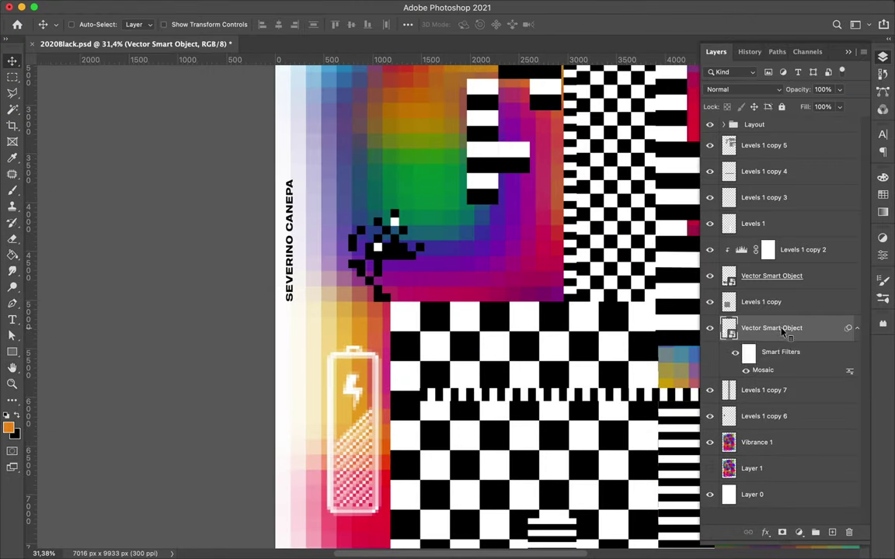
{"action": "left_click", "coordinate": [411, 536]}
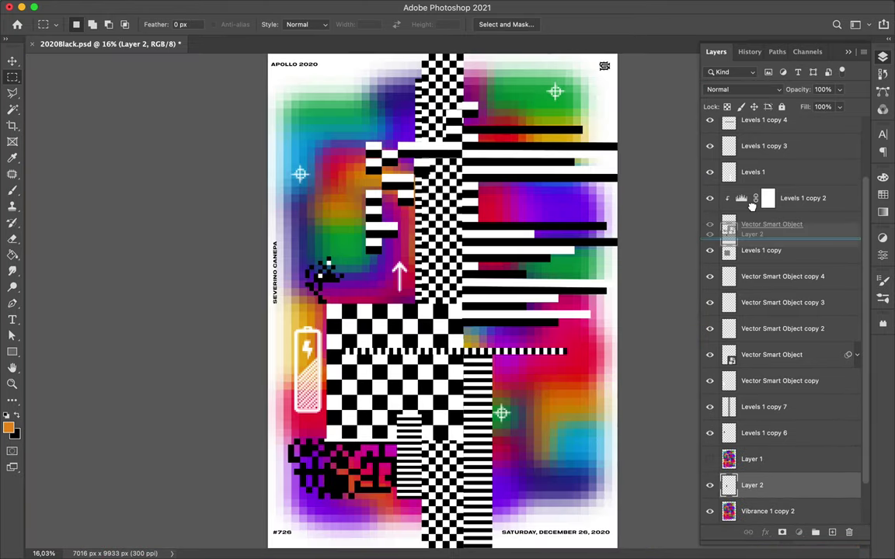
- Raise Layer 2 in the stack, reposition its artwork, and draw a black bar across the checkerboard top
{"action": "left_click_drag", "start_coordinate": [752, 203], "coordinate": [751, 190]}
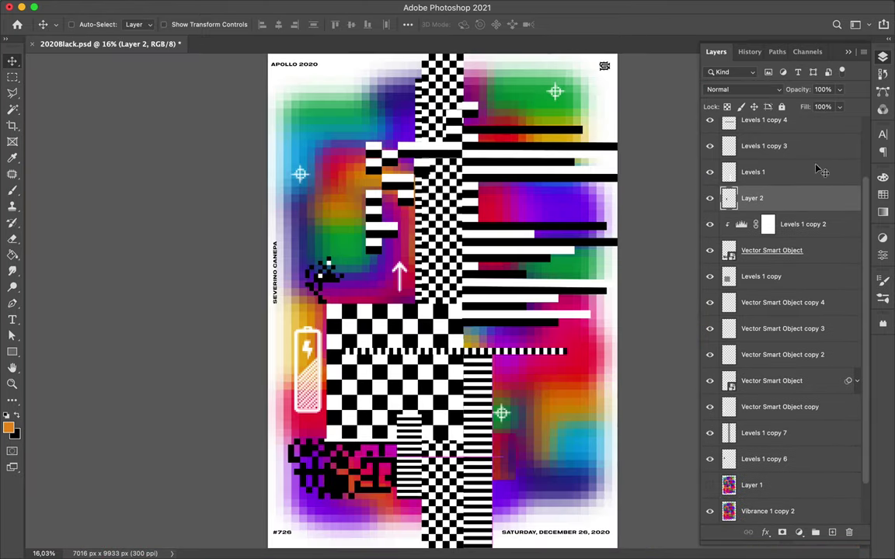
{"action": "key", "text": "v"}
{"action": "left_click_drag", "start_coordinate": [455, 412], "coordinate": [445, 457]}
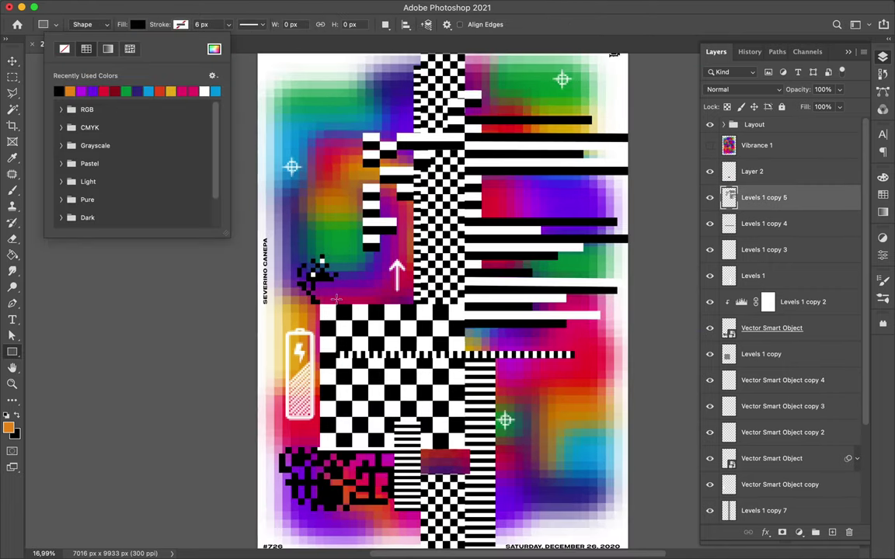
{"action": "left_click_drag", "start_coordinate": [335, 303], "coordinate": [466, 318]}
- Shorten the black bar and add white rectangle copies lower across the checkerboard
{"action": "key", "text": "v"}
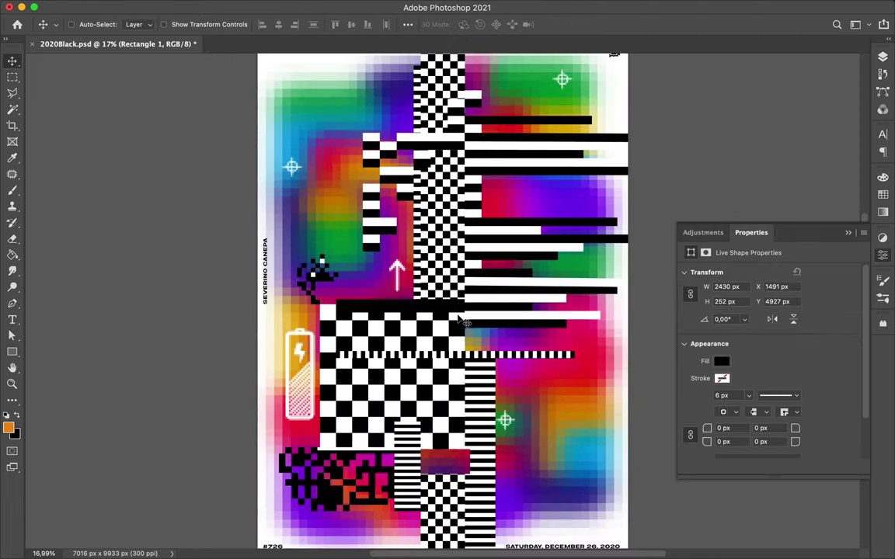
{"action": "left_click_drag", "start_coordinate": [419, 299], "coordinate": [407, 311]}
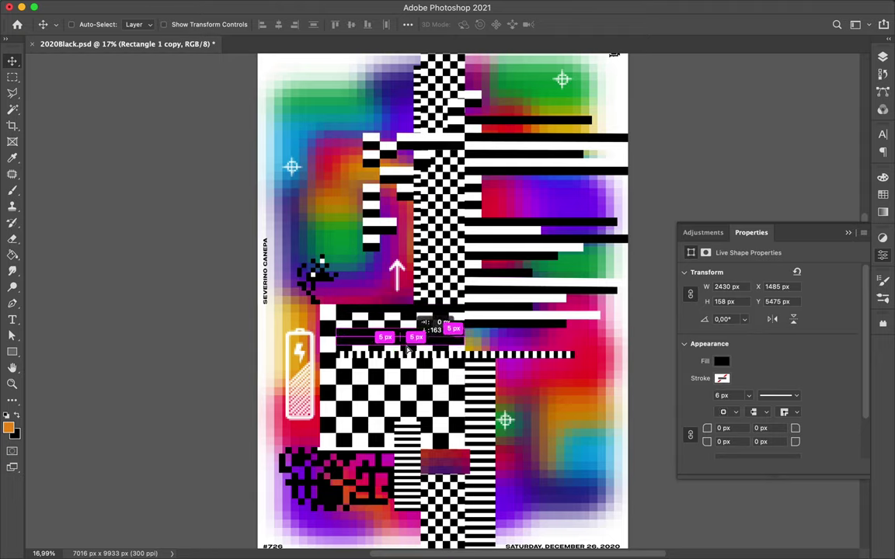
{"action": "left_click_drag", "start_coordinate": [406, 350], "coordinate": [406, 351]}
{"action": "key", "text": "a"}
{"action": "left_click", "coordinate": [159, 24]}
{"action": "left_click", "coordinate": [108, 87]}
{"action": "key", "text": "v"}
{"action": "scroll", "coordinate": [434, 307], "scroll_direction": "up", "scroll_amount": 5}
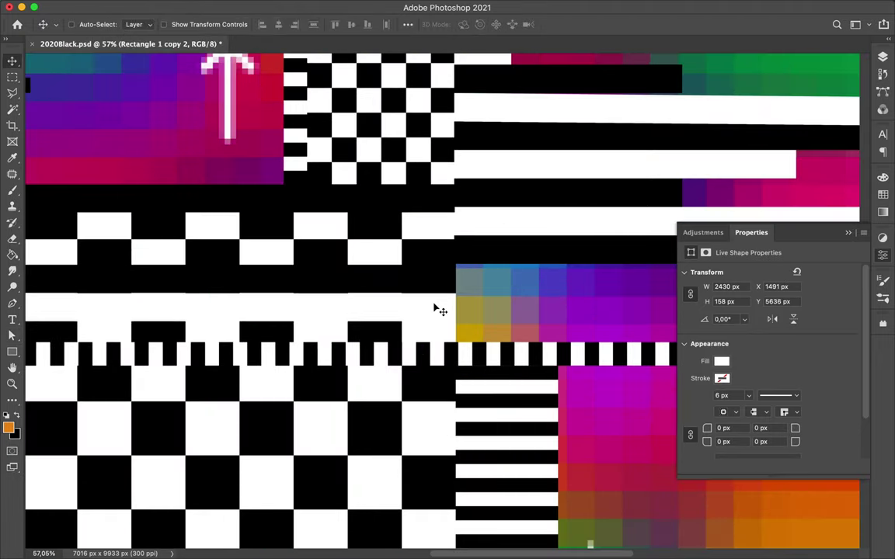
{"action": "scroll", "coordinate": [434, 307], "scroll_direction": "down", "scroll_amount": 3}
{"action": "left_click_drag", "start_coordinate": [399, 304], "coordinate": [339, 394]}
{"action": "scroll", "coordinate": [370, 371], "scroll_direction": "down", "scroll_amount": 2}
- Copy a thin vertical colour strip of the background onto its own layer
{"action": "key", "text": "m"}
{"action": "key", "text": "ctrl+shift+alt+n"}
{"action": "key", "text": "alt+BackSpace"}
{"action": "key", "text": "v"}
{"action": "left_click_drag", "start_coordinate": [557, 437], "coordinate": [382, 397]}
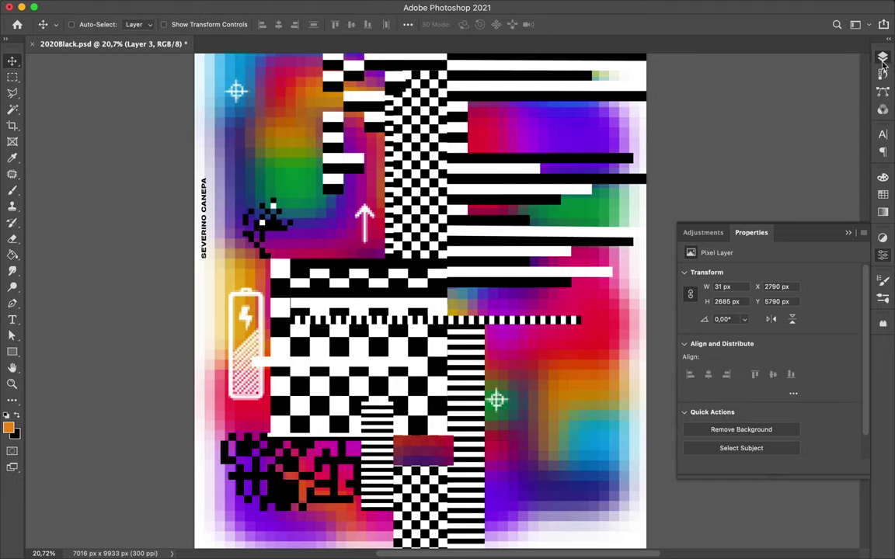
{"action": "key", "text": "F7"}
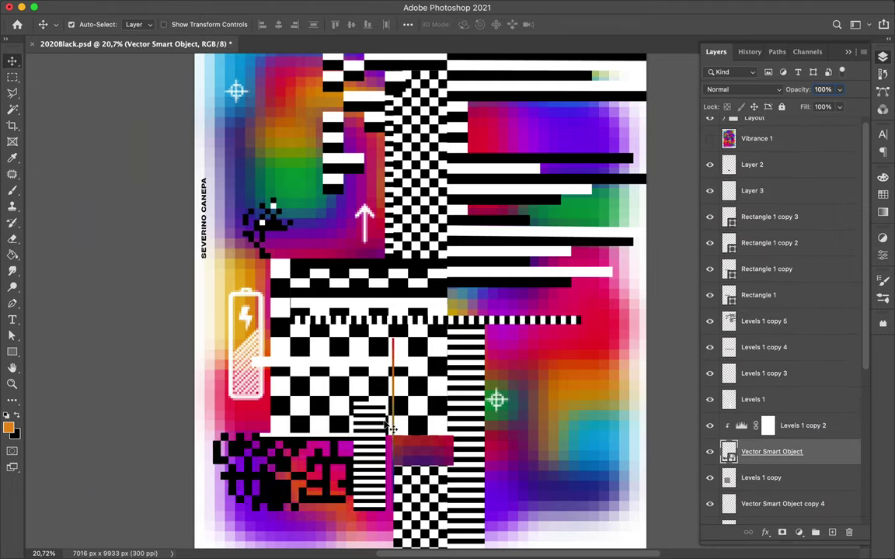
- Duplicate the thin colour strip and copy another area of the artwork to a new layer
{"action": "scroll", "coordinate": [392, 423], "scroll_direction": "up", "scroll_amount": 3}
{"action": "key", "text": "alt+Right"}
{"action": "key", "text": "alt+Right"}
{"action": "key", "text": "alt+Right"}
{"action": "key", "text": "alt+Right"}
{"action": "key", "text": "alt+Right"}
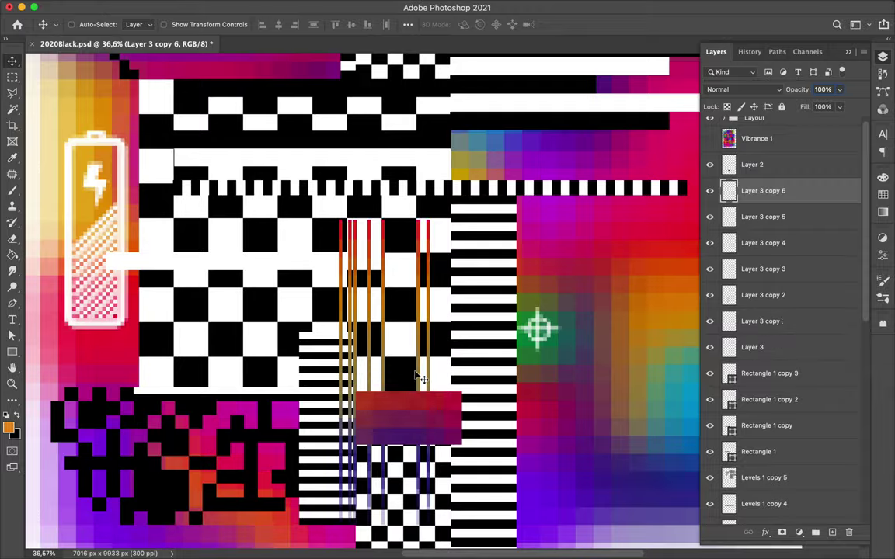
{"action": "scroll", "coordinate": [419, 375], "scroll_direction": "down", "scroll_amount": 3}
{"action": "key", "text": "m"}
{"action": "left_click", "coordinate": [774, 194]}
{"action": "key", "text": "ctrl+shift+alt+n"}
{"action": "key", "text": "alt+BackSpace"}
- Duplicate the pixel block onto the checkerboard column and rotate a copy a quarter turn
{"action": "key", "text": "v"}
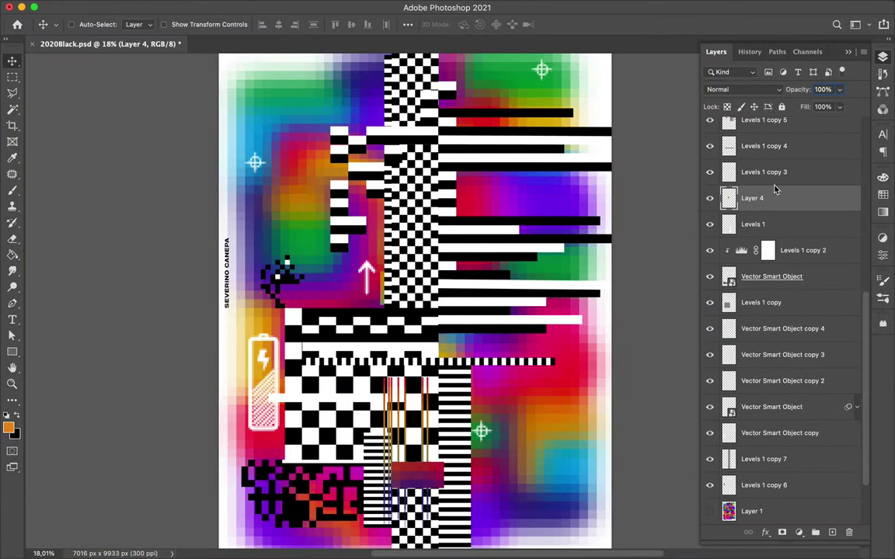
{"action": "left_click_drag", "start_coordinate": [403, 301], "coordinate": [422, 173]}
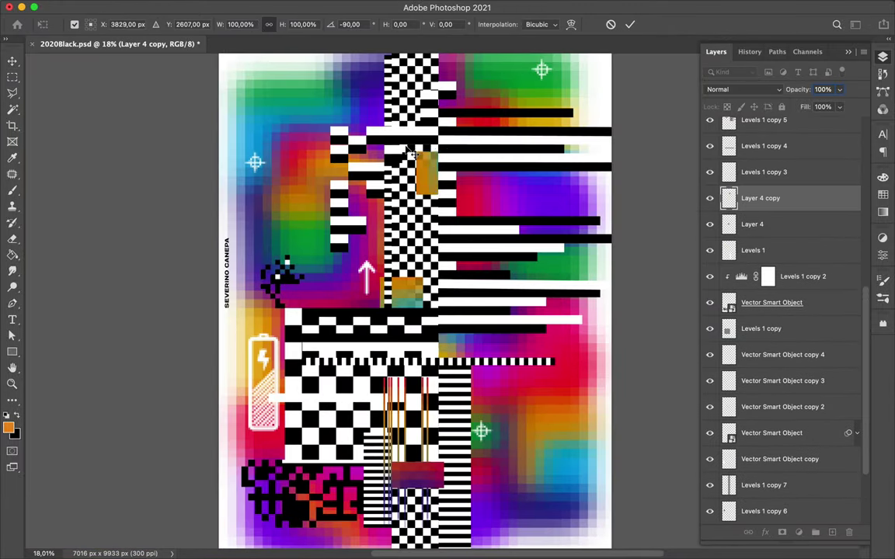
{"action": "key", "text": "m"}
{"action": "key", "text": "alt+comma"}
{"action": "mouse_move", "coordinate": [518, 227]}
{"action": "left_mouse_down"}
{"action": "mouse_move", "coordinate": [582, 255]}
{"action": "mouse_move", "coordinate": [365, 295]}
{"action": "mouse_move", "coordinate": [454, 344]}
{"action": "left_mouse_up"}
{"action": "key", "text": "v"}
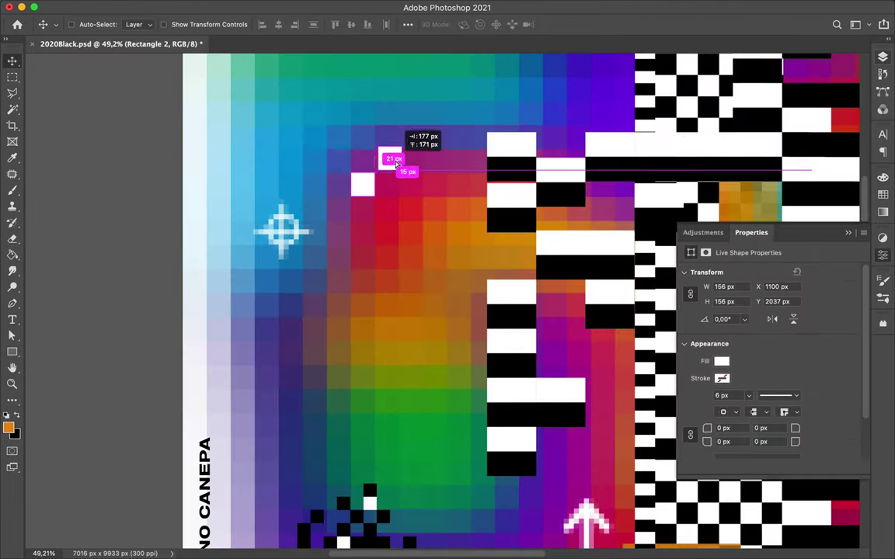
- Undo the last change, fit the whole poster in view and save it
{"action": "key", "text": "ctrl+z"}
{"action": "key", "text": "ctrl+0"}
{"action": "key", "text": "ctrl+s"}
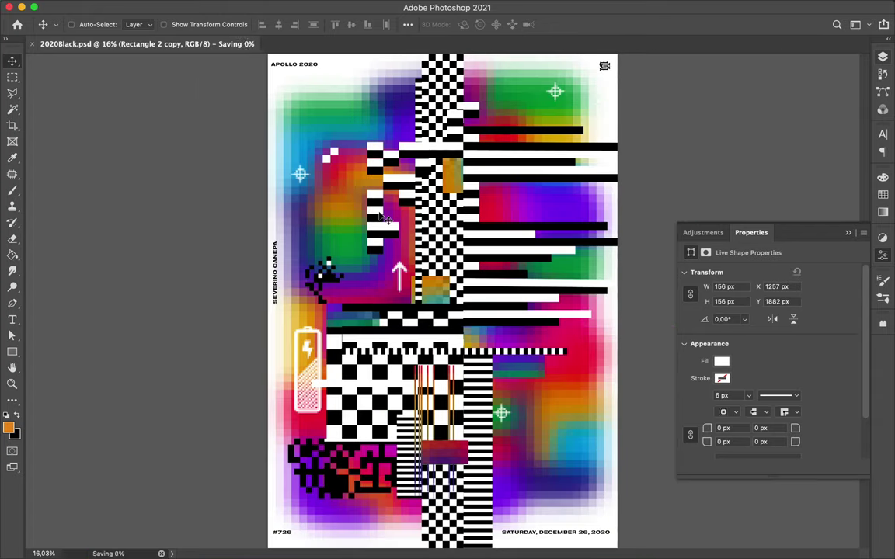
{"action": "left_click", "coordinate": [325, 227]}
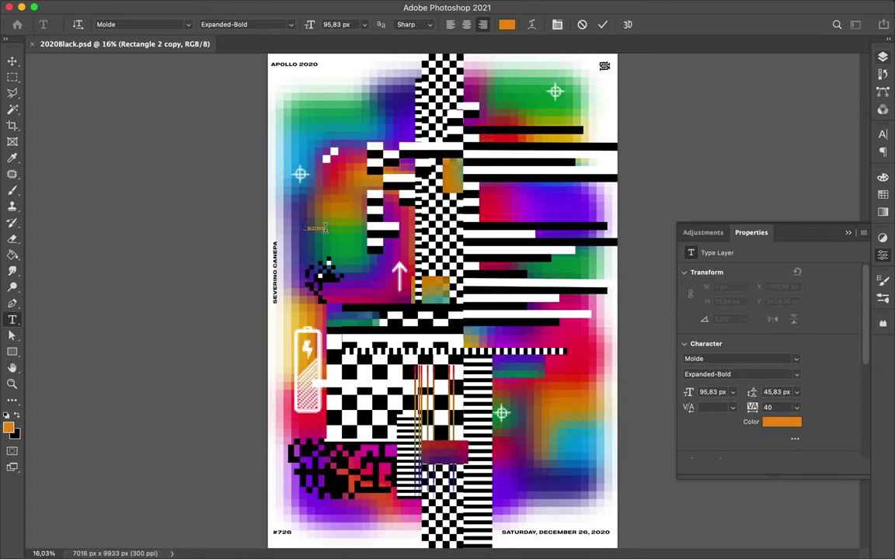
- Set the SCREEN GLITCH #7 text to Basier Square Mono, enlarge it and move it lower right
{"action": "key", "text": "Escape"}
{"action": "left_click", "coordinate": [882, 134]}
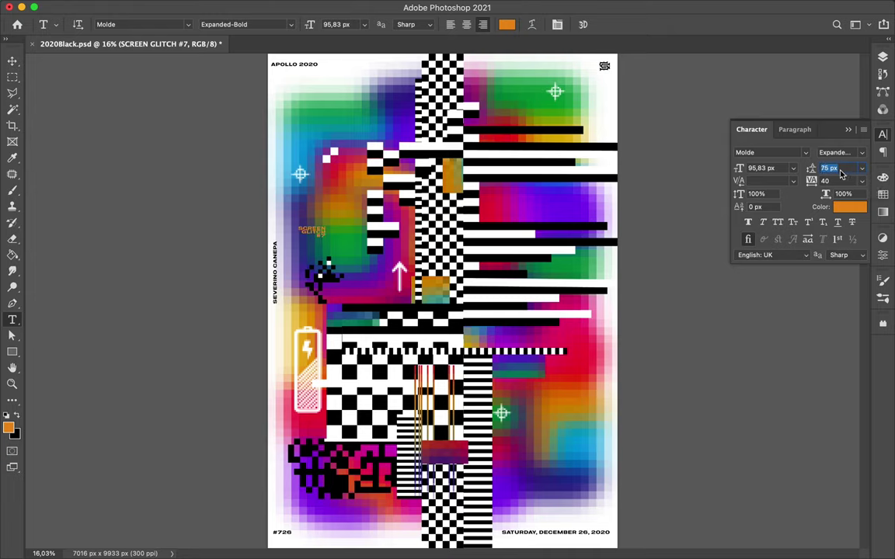
{"action": "left_click", "coordinate": [776, 152]}
{"action": "type", "text": "basier"}
{"action": "left_click", "coordinate": [676, 304]}
{"action": "key", "text": "ctrl+t"}
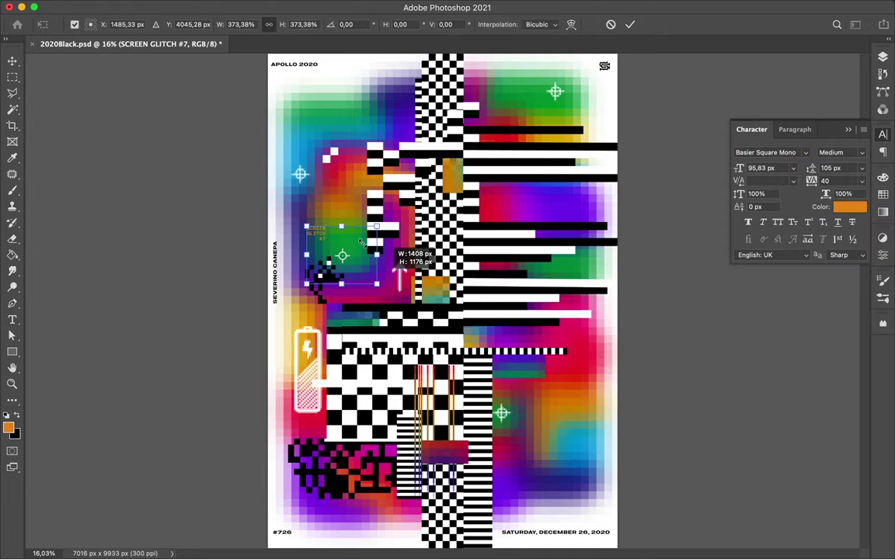
{"action": "key", "text": "Return"}
{"action": "left_click_drag", "start_coordinate": [330, 247], "coordinate": [547, 407]}
- Bring the coloured text layer to the top of the layer stack
{"action": "left_click", "coordinate": [882, 57]}
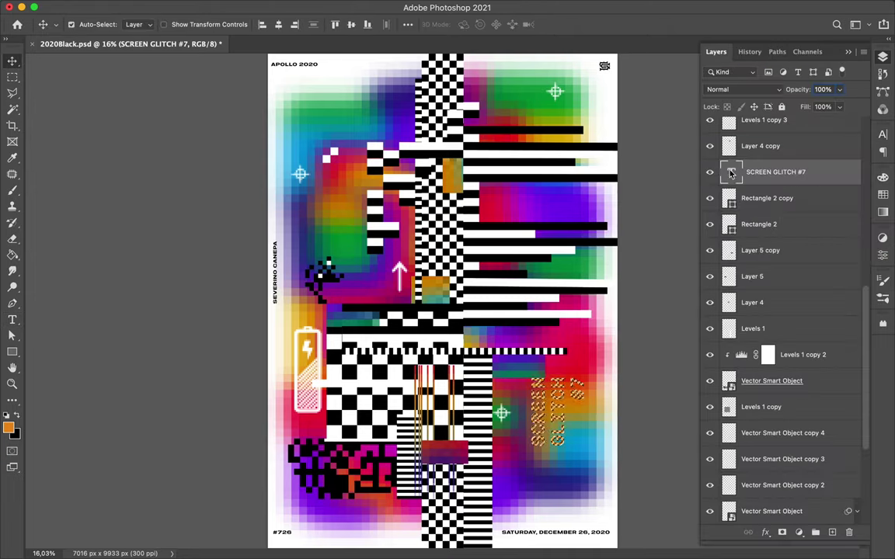
{"action": "left_click", "coordinate": [771, 462]}
{"action": "key", "text": "ctrl+shift+bracketright"}
{"action": "scroll", "coordinate": [403, 357], "scroll_direction": "up", "scroll_amount": 5}
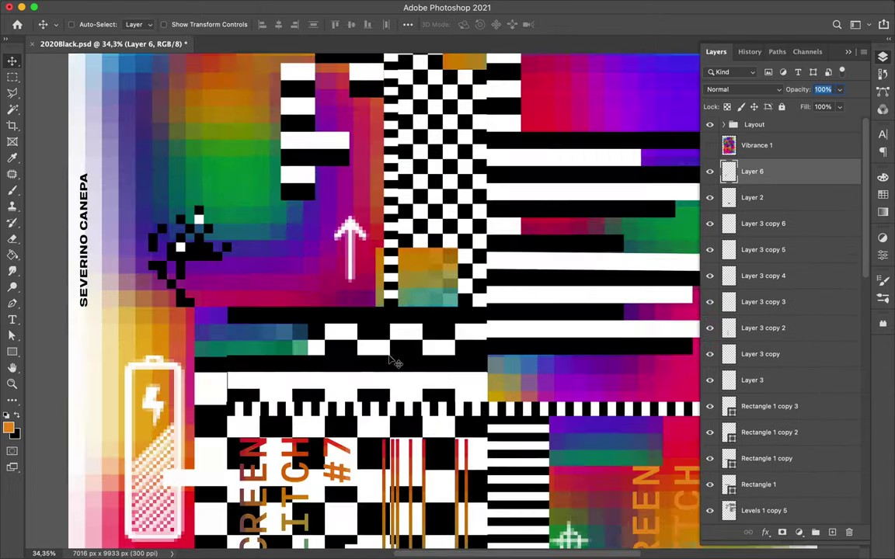
{"action": "scroll", "coordinate": [391, 312], "scroll_direction": "down", "scroll_amount": 2}
- Retype a text copy as 'NO SIGNAL', shrink it, and duplicate it beside the arrow
{"action": "key", "text": "t"}
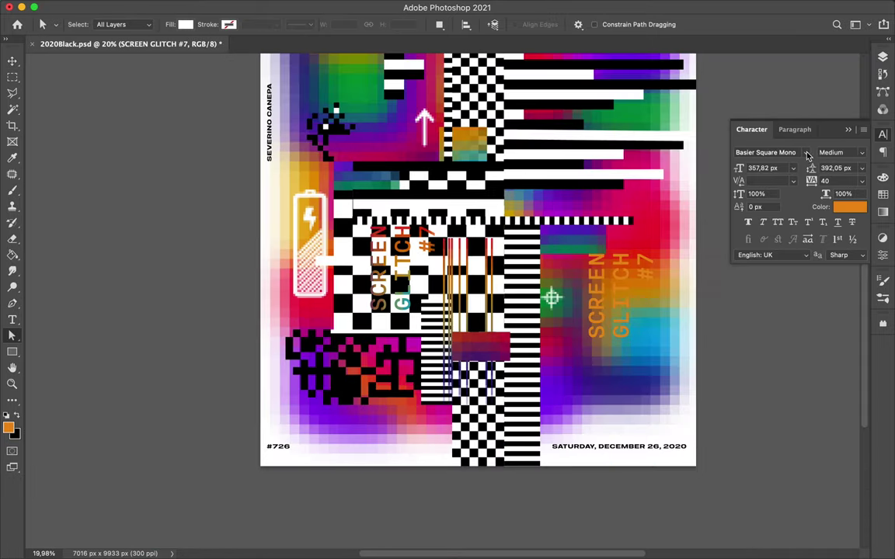
{"action": "left_click_drag", "start_coordinate": [588, 241], "coordinate": [673, 345]}
{"action": "type", "text": "NO SIGNAL"}
{"action": "mouse_move", "coordinate": [602, 342]}
{"action": "left_mouse_down"}
{"action": "mouse_move", "coordinate": [575, 256]}
{"action": "mouse_move", "coordinate": [614, 255]}
{"action": "left_mouse_up"}
{"action": "key", "text": "Return"}
{"action": "key", "text": "ctrl+alt+t"}
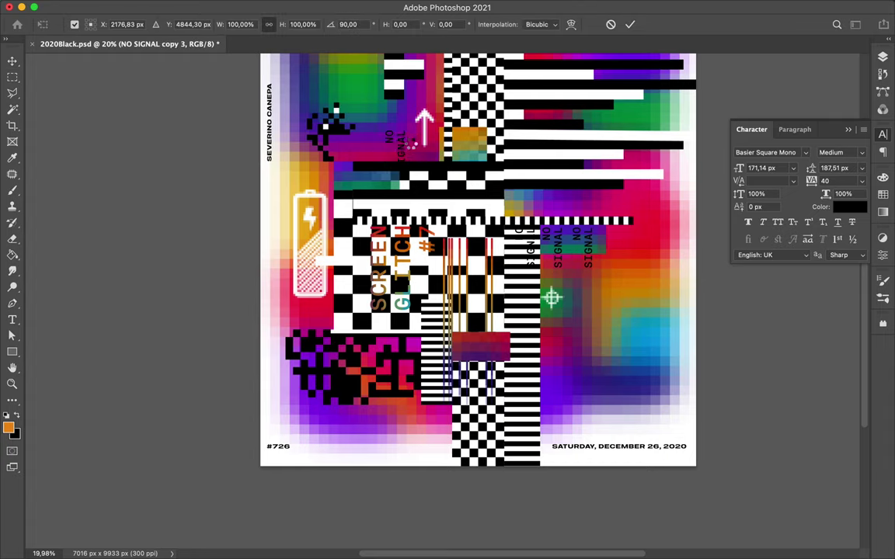
{"action": "key", "text": "Return"}
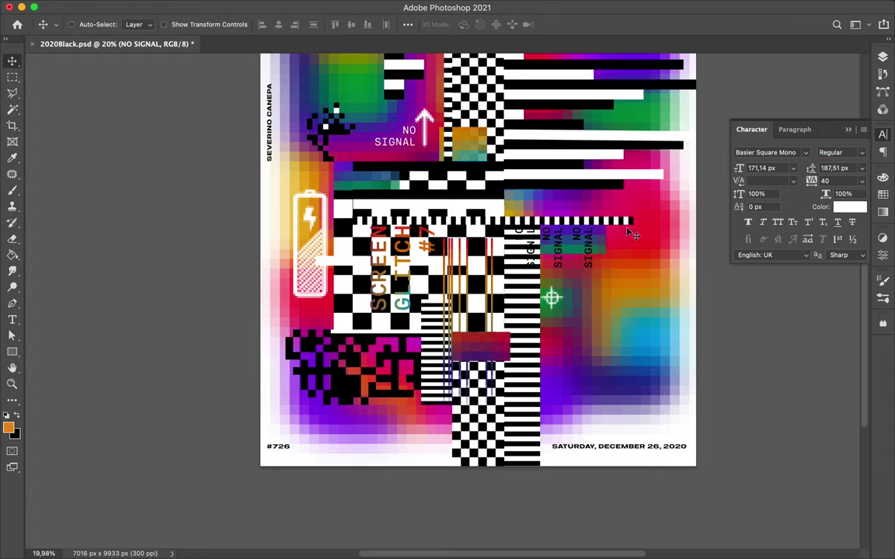
{"action": "key", "text": "Return"}
{"action": "scroll", "coordinate": [389, 142], "scroll_direction": "up", "scroll_amount": 3}
{"action": "scroll", "coordinate": [392, 234], "scroll_direction": "down", "scroll_amount": 2, "text": "alt"}
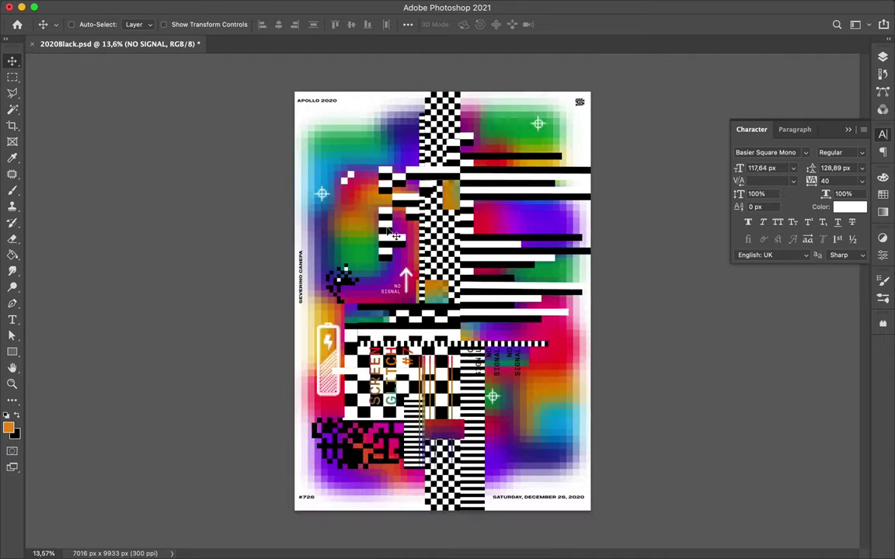
- Raise the faded GLITCH #7 text and duplicate a small bar to a new position
{"action": "left_click_drag", "start_coordinate": [396, 398], "coordinate": [400, 351]}
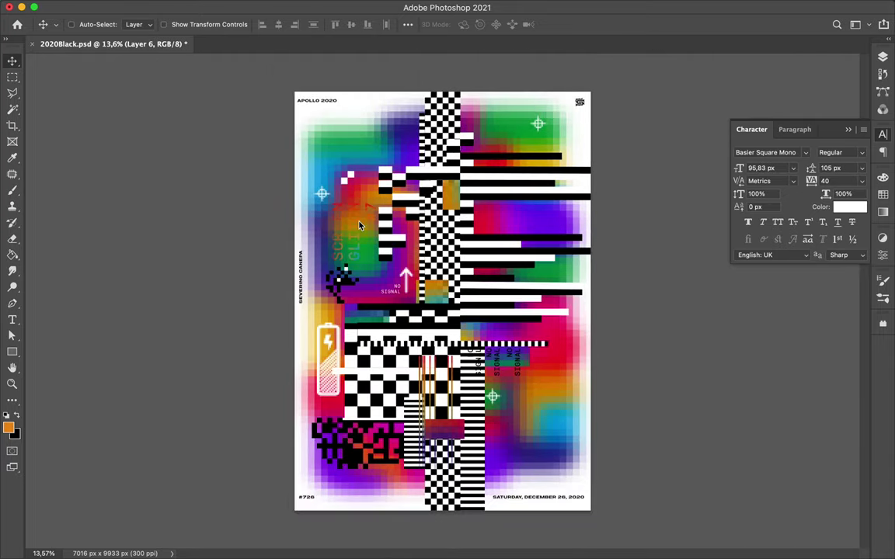
{"action": "scroll", "coordinate": [355, 311], "scroll_direction": "up", "scroll_amount": 3, "text": "alt"}
{"action": "left_click", "coordinate": [264, 309]}
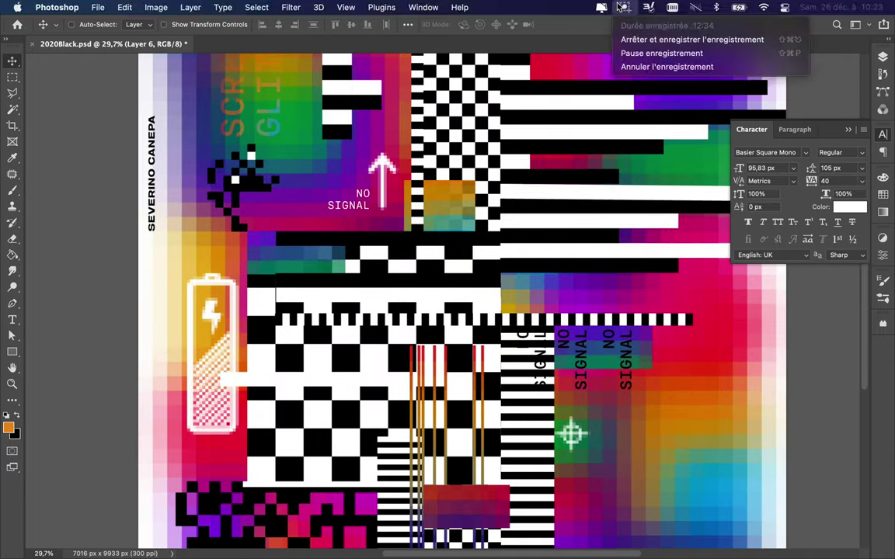
{"action": "scroll", "coordinate": [675, 241], "scroll_direction": "up", "scroll_amount": 3}
{"action": "mouse_move", "coordinate": [605, 341]}
{"action": "left_mouse_down"}
{"action": "mouse_move", "coordinate": [683, 358]}
{"action": "mouse_move", "coordinate": [764, 341]}
{"action": "left_mouse_up"}
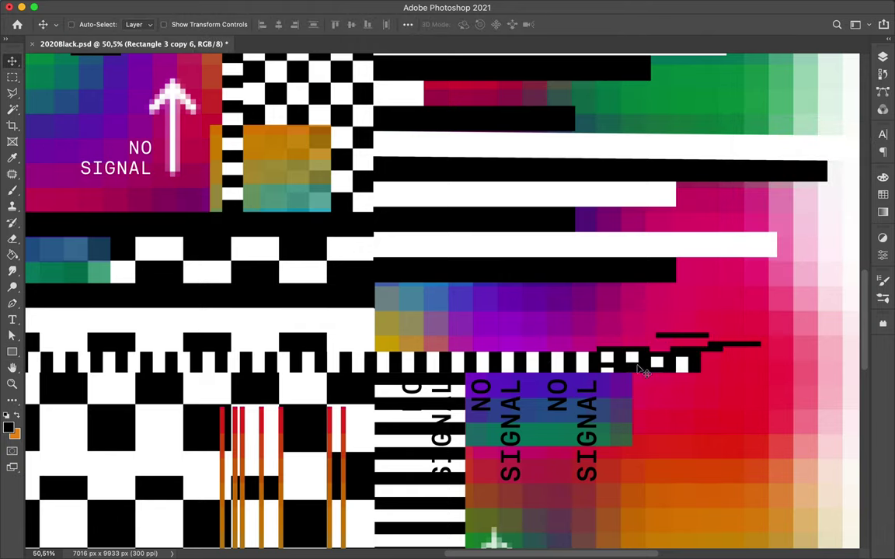
{"action": "scroll", "coordinate": [644, 373], "scroll_direction": "down", "scroll_amount": 2}
- Place a bar copy, adjust its colour and move it beside the NO SIGNAL labels
{"action": "left_click_drag", "start_coordinate": [688, 356], "coordinate": [233, 369]}
{"action": "key", "text": "a"}
{"action": "left_click", "coordinate": [229, 24]}
{"action": "key", "text": "v"}
{"action": "left_click_drag", "start_coordinate": [223, 410], "coordinate": [470, 475]}
{"action": "scroll", "coordinate": [481, 478], "scroll_direction": "up", "scroll_amount": 5}
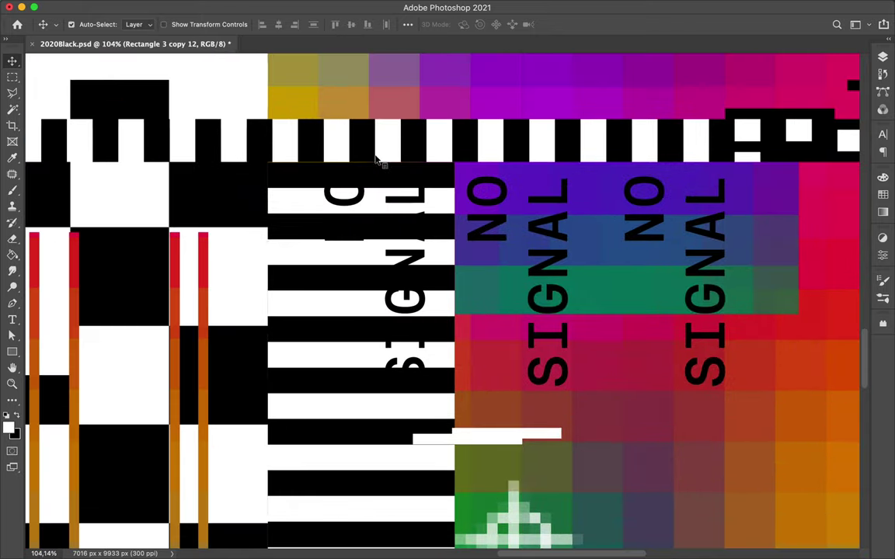
{"action": "scroll", "coordinate": [656, 449], "scroll_direction": "down", "scroll_amount": 2}
{"action": "scroll", "coordinate": [751, 419], "scroll_direction": "down", "scroll_amount": 4}
- Copy the SCREEN GLITCH #7 text to the upper right among the bars
{"action": "left_click", "coordinate": [327, 280]}
{"action": "scroll", "coordinate": [327, 280], "scroll_direction": "up", "scroll_amount": 2}
{"action": "scroll", "coordinate": [328, 279], "scroll_direction": "up", "scroll_amount": 1}
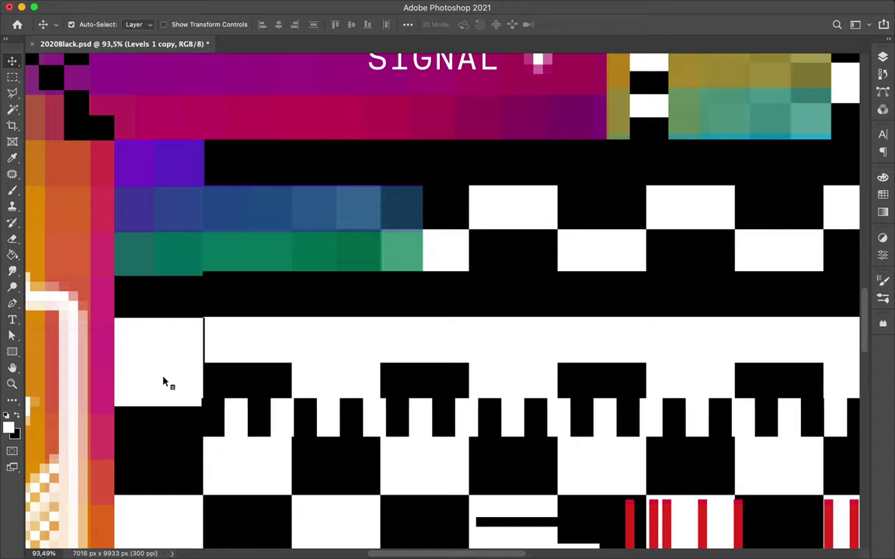
{"action": "scroll", "coordinate": [226, 419], "scroll_direction": "down", "scroll_amount": 2}
{"action": "scroll", "coordinate": [179, 290], "scroll_direction": "down", "scroll_amount": 4}
{"action": "left_click", "coordinate": [240, 309]}
{"action": "left_click_drag", "start_coordinate": [293, 272], "coordinate": [496, 240]}
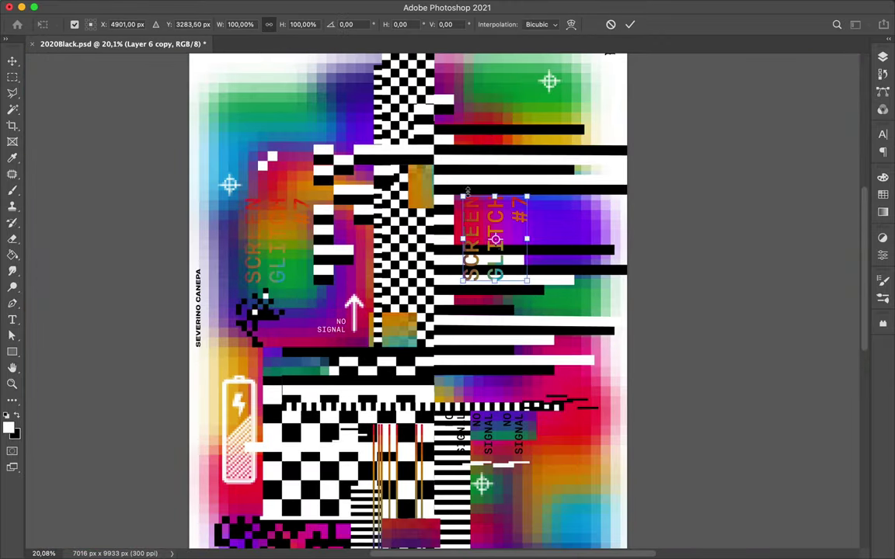
{"action": "key", "text": "Return"}
- Shift the two orange stripes right and try deleting a thin vertical sliver
{"action": "scroll", "coordinate": [365, 334], "scroll_direction": "up", "scroll_amount": 3}
{"action": "left_click", "coordinate": [404, 407]}
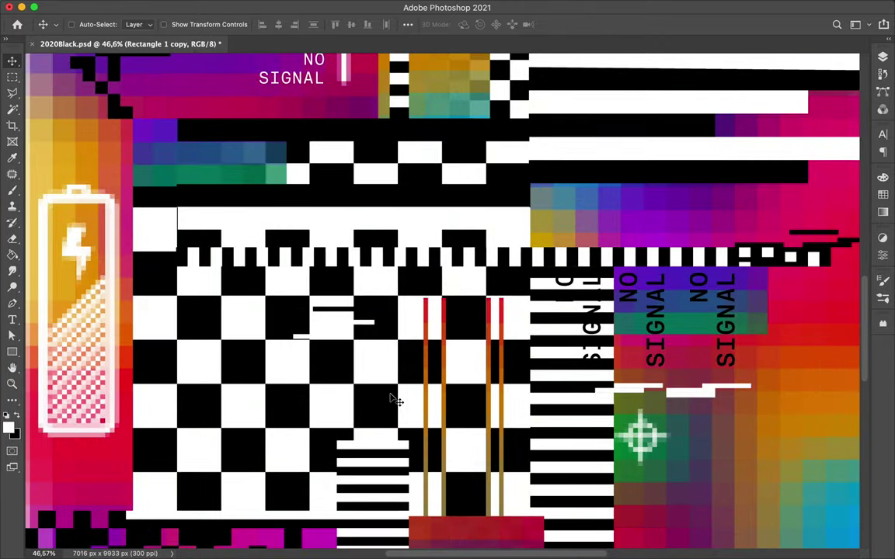
{"action": "left_click_drag", "start_coordinate": [414, 395], "coordinate": [502, 409]}
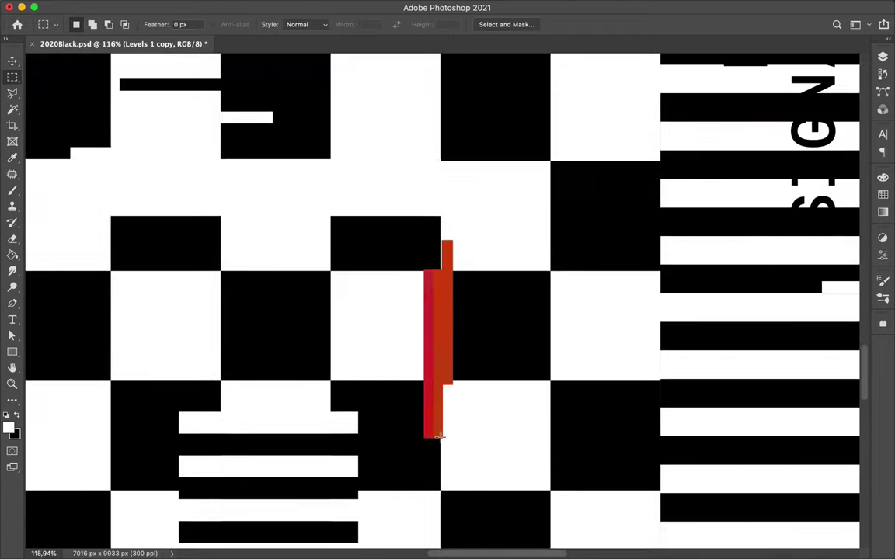
{"action": "left_click_drag", "start_coordinate": [440, 452], "coordinate": [439, 200]}
{"action": "scroll", "coordinate": [445, 210], "scroll_direction": "down", "scroll_amount": 3}
{"action": "key", "text": "Delete"}
{"action": "key", "text": "Return"}
- Switch to the Move tool (V) to copy colour blocks down the column
{"action": "scroll", "coordinate": [431, 307], "scroll_direction": "down", "scroll_amount": 3}
{"action": "key", "text": "v"}
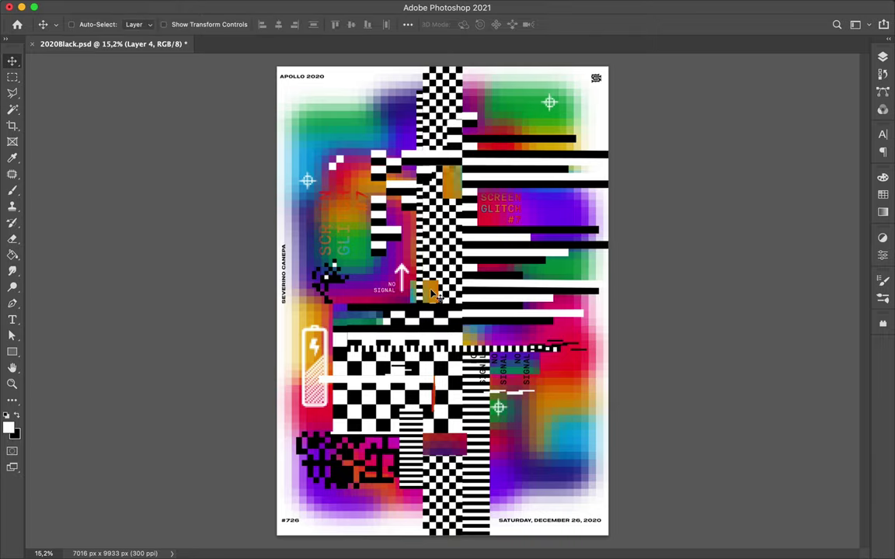